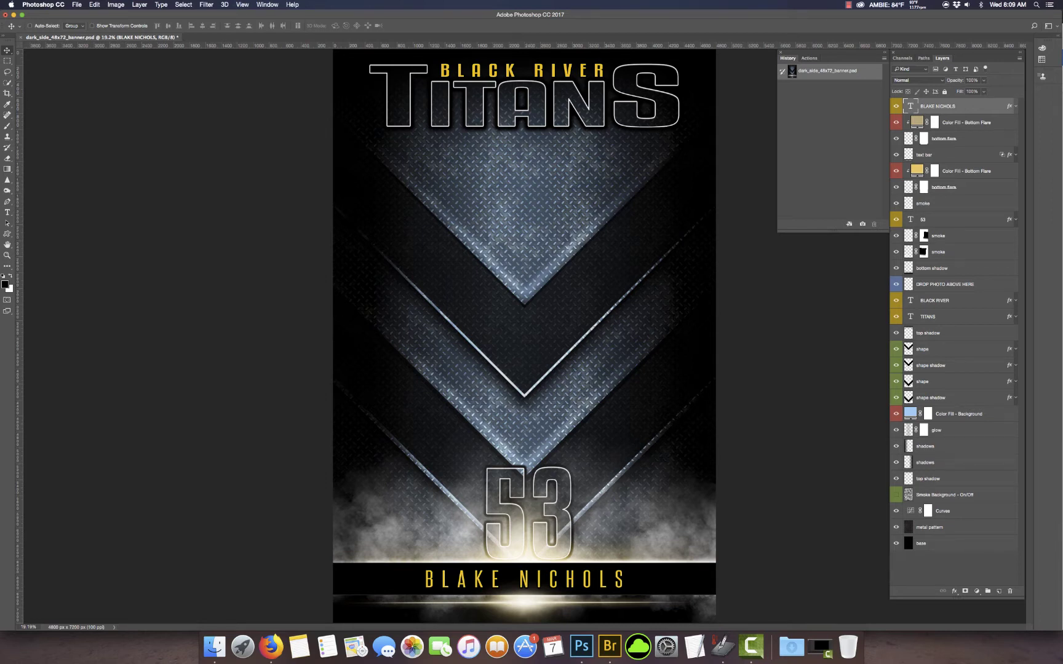
Step: Place the football player photo on the banner and commit it
key(Tab)
key(Tab)
key(ctrl+t)
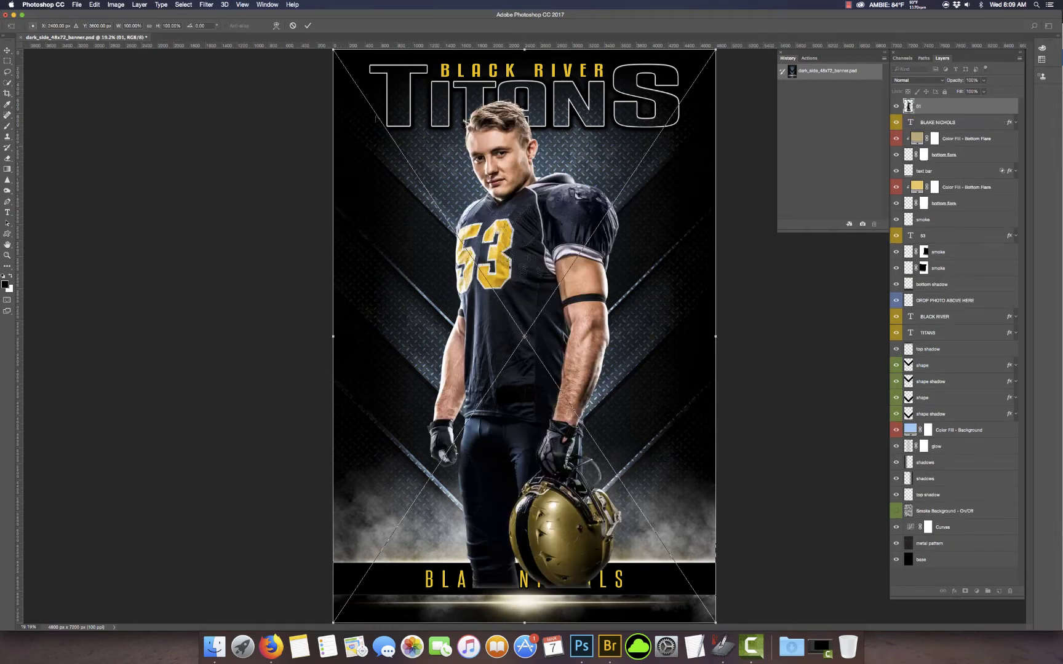
click(307, 26)
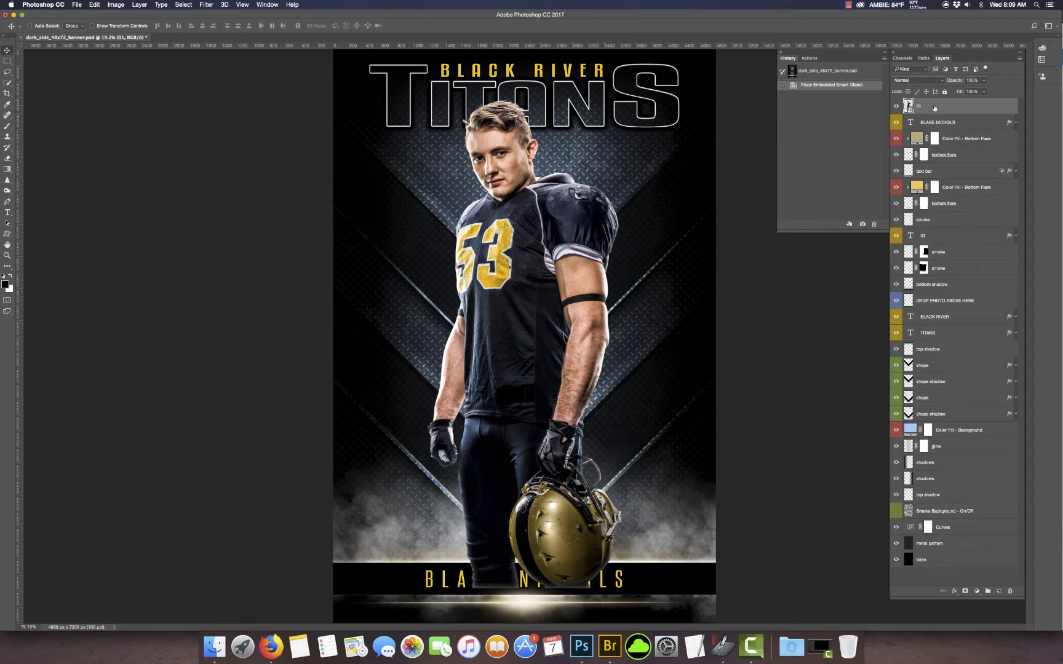
Step: Move photo layer 01 just above DROP PHOTO ABOVE HERE, beneath the 53 and name bar
click(931, 304)
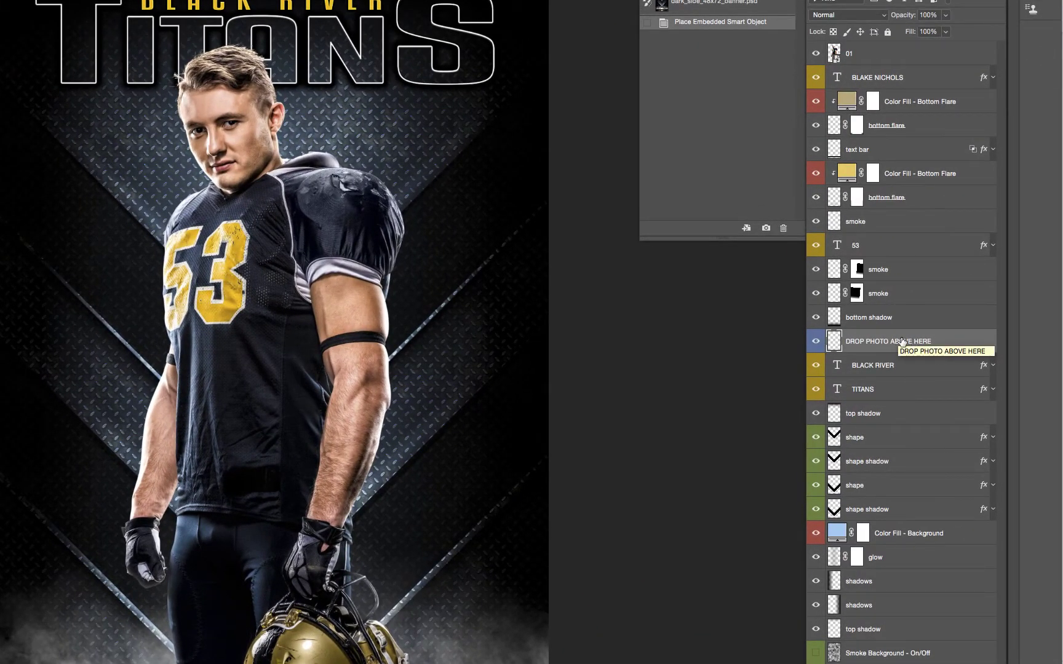
drag(892, 103, 894, 326)
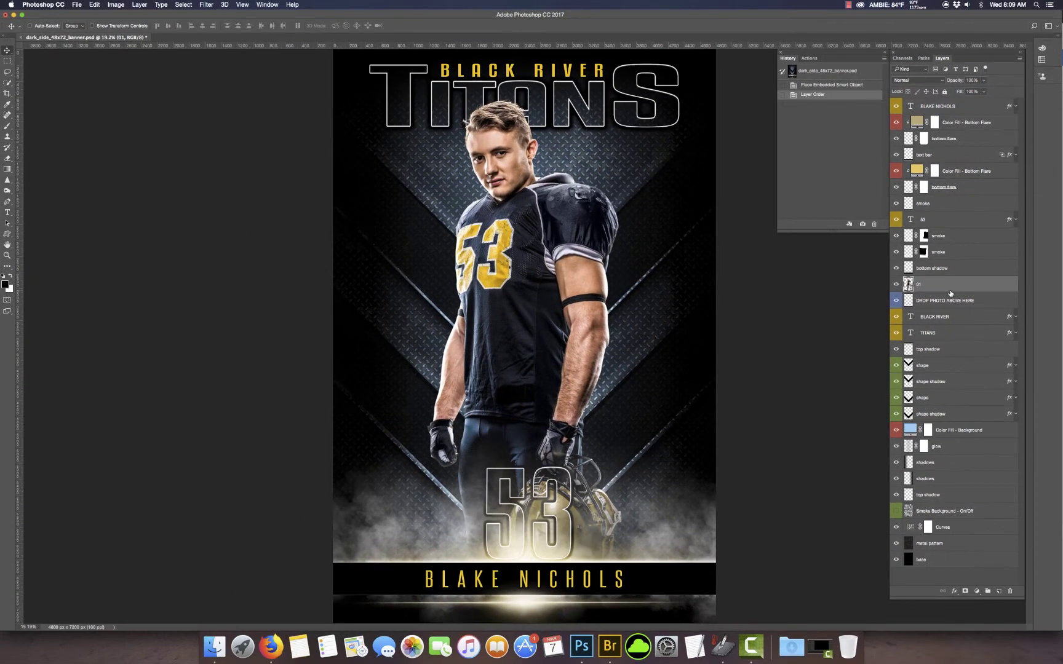
click(959, 431)
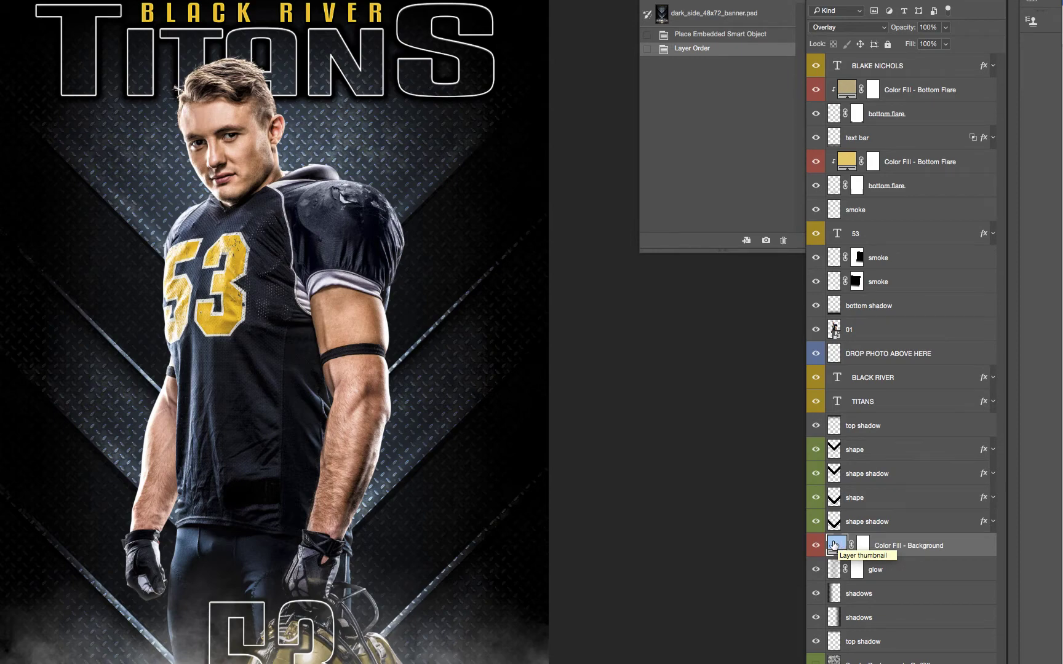
double_click(837, 545)
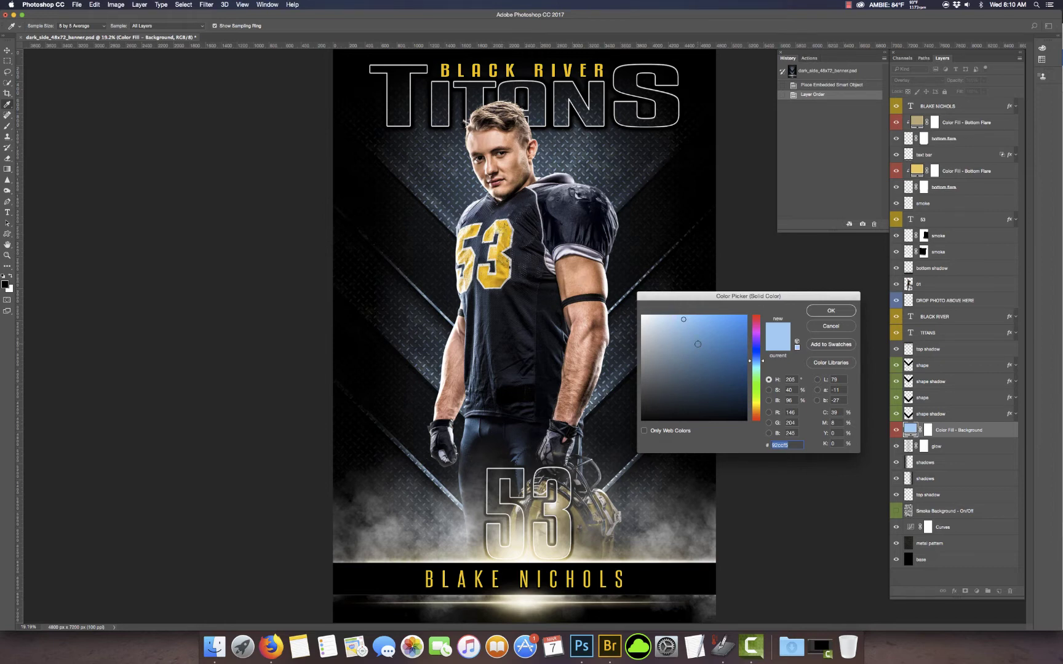
click(496, 277)
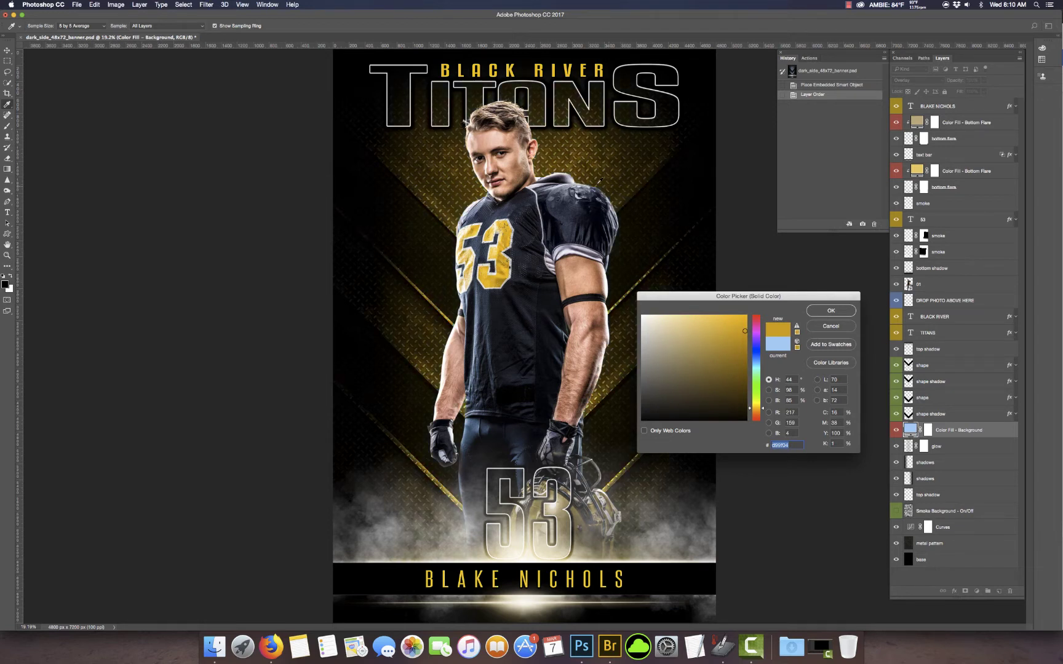
drag(720, 336, 764, 310)
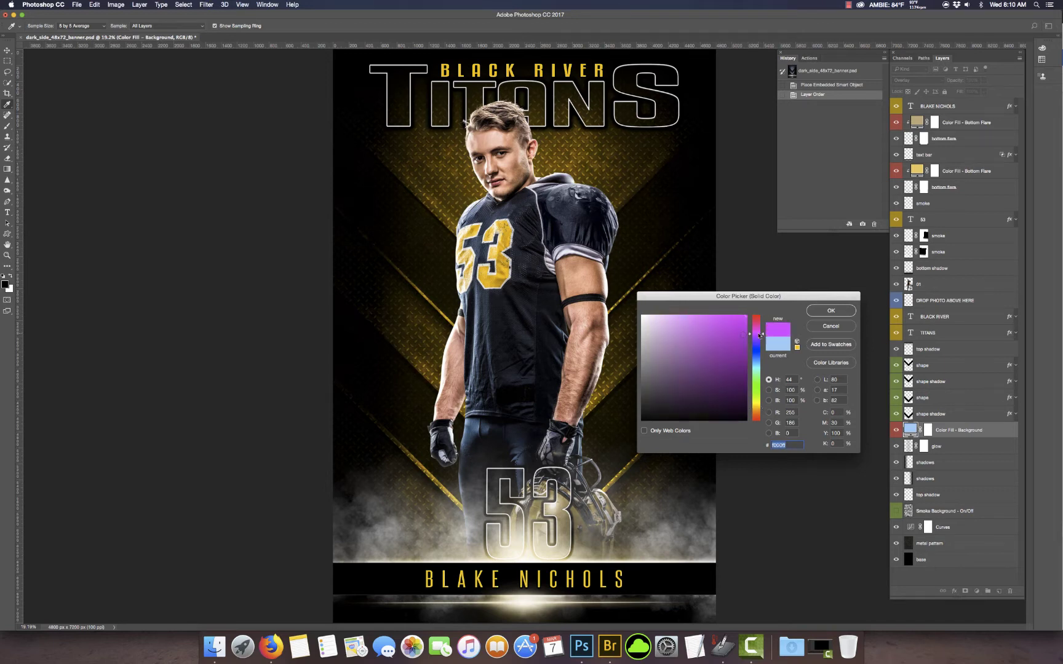
click(756, 332)
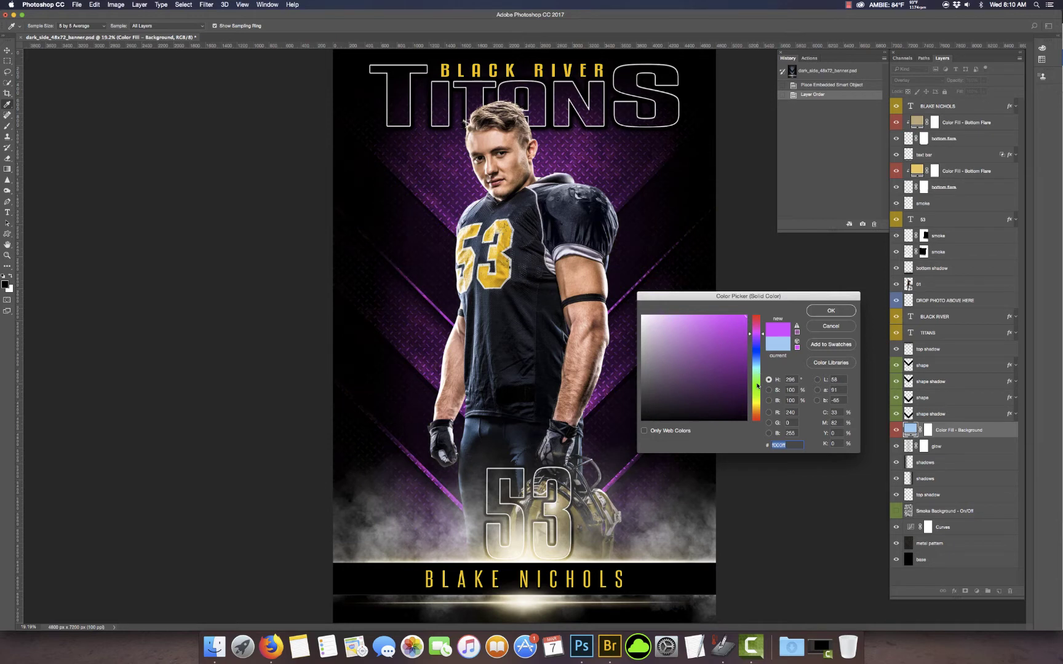
click(757, 384)
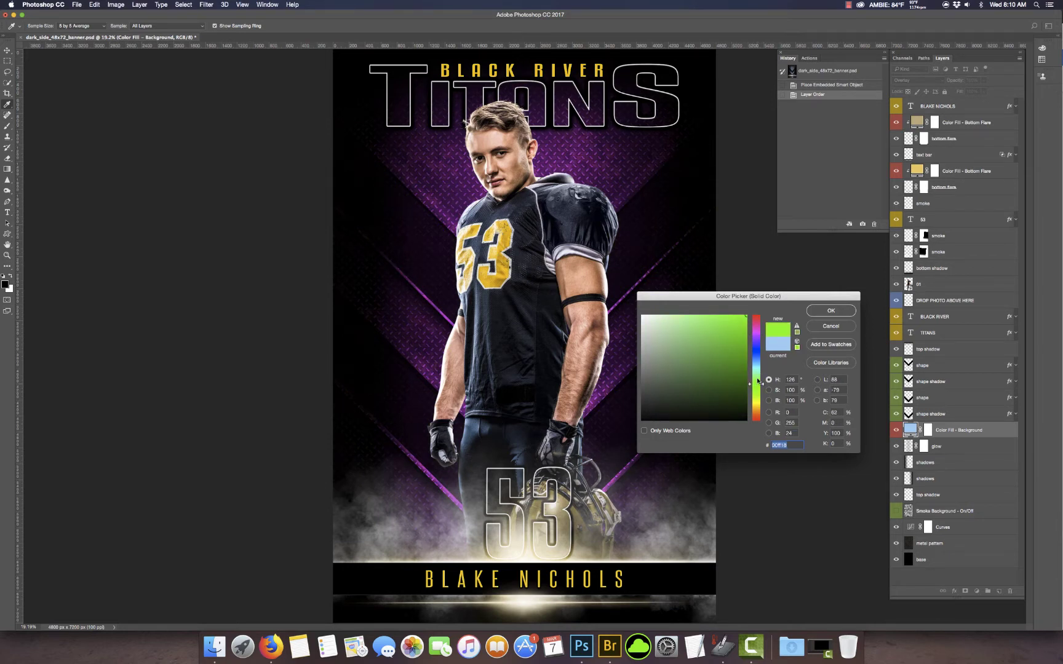
drag(755, 406, 771, 305)
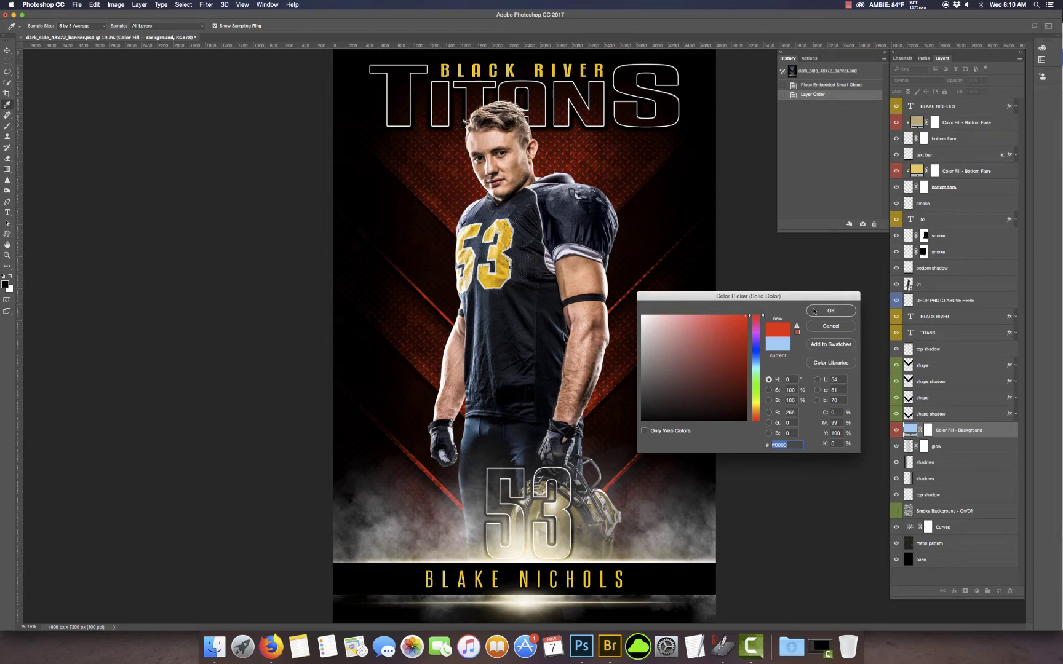
click(820, 327)
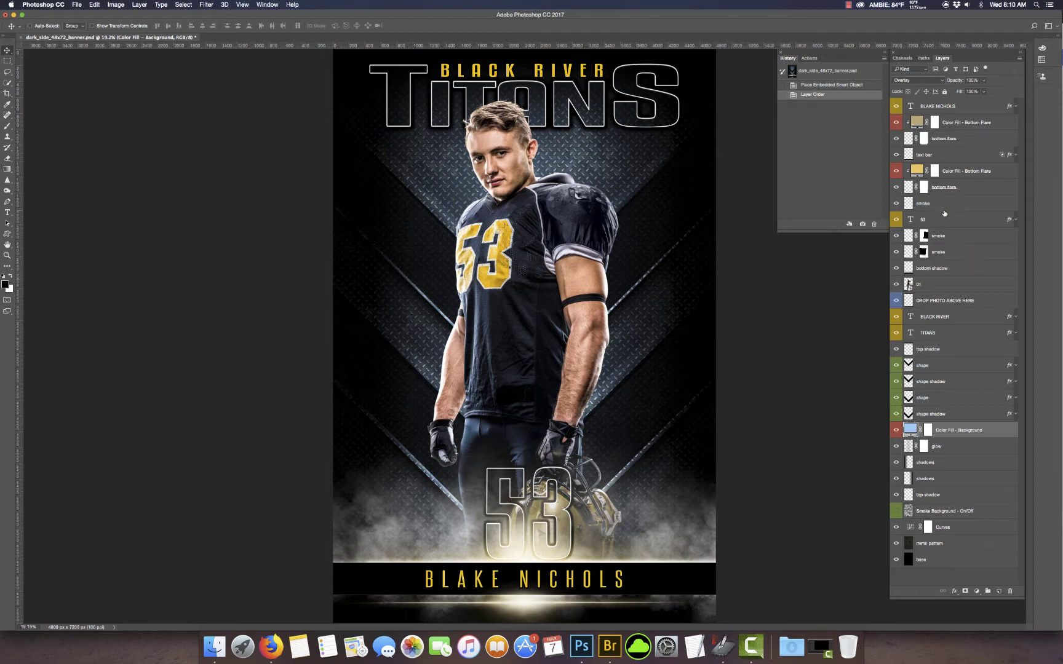
click(911, 107)
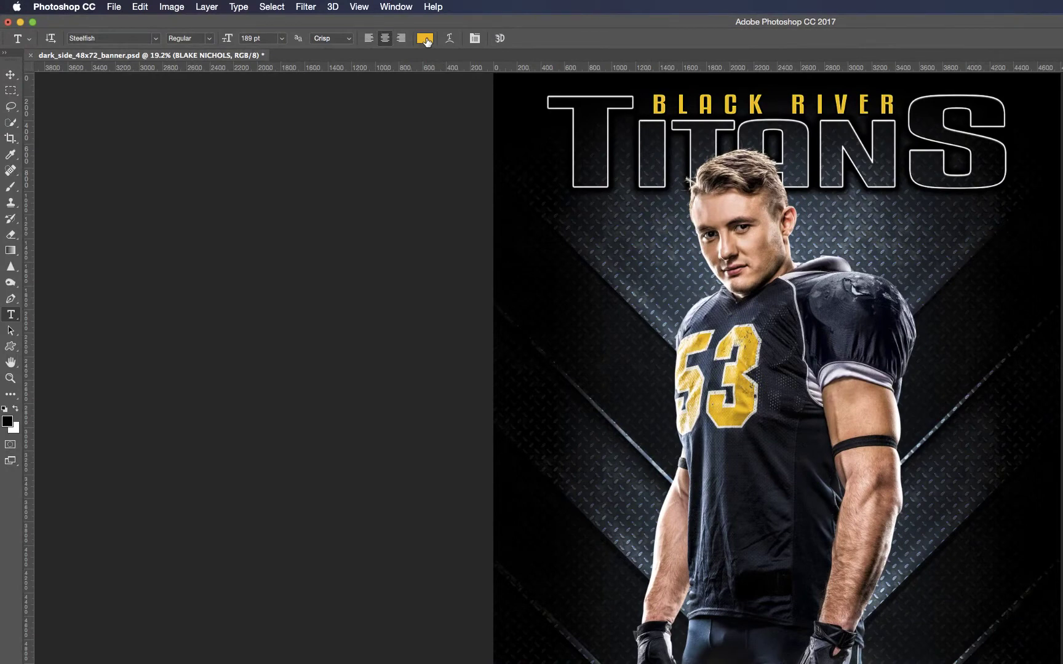
click(425, 39)
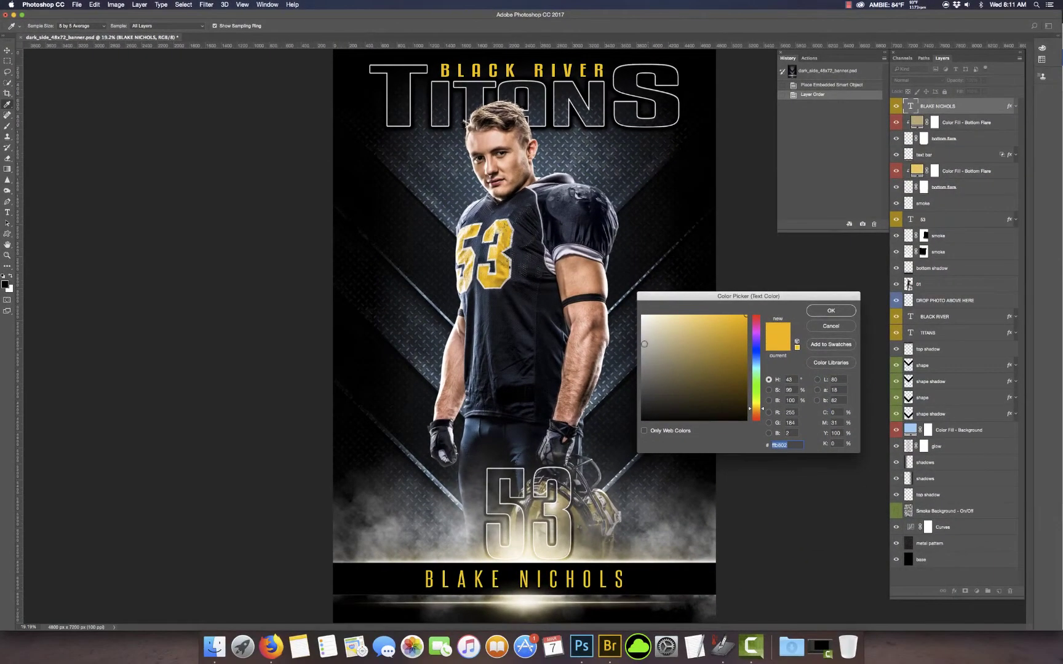
drag(644, 344, 633, 312)
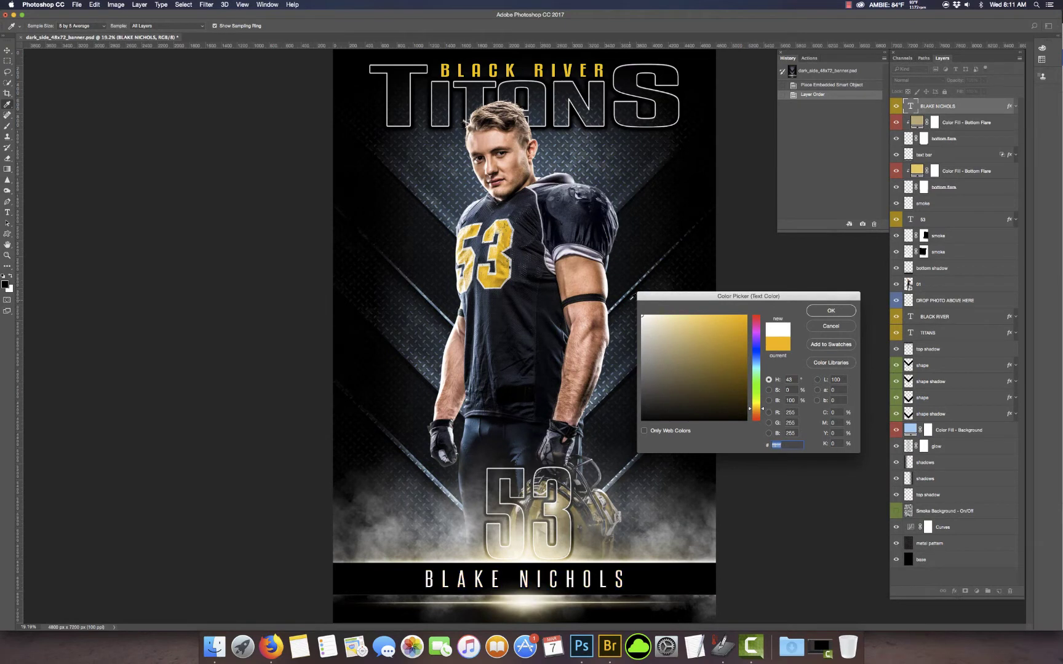
click(847, 326)
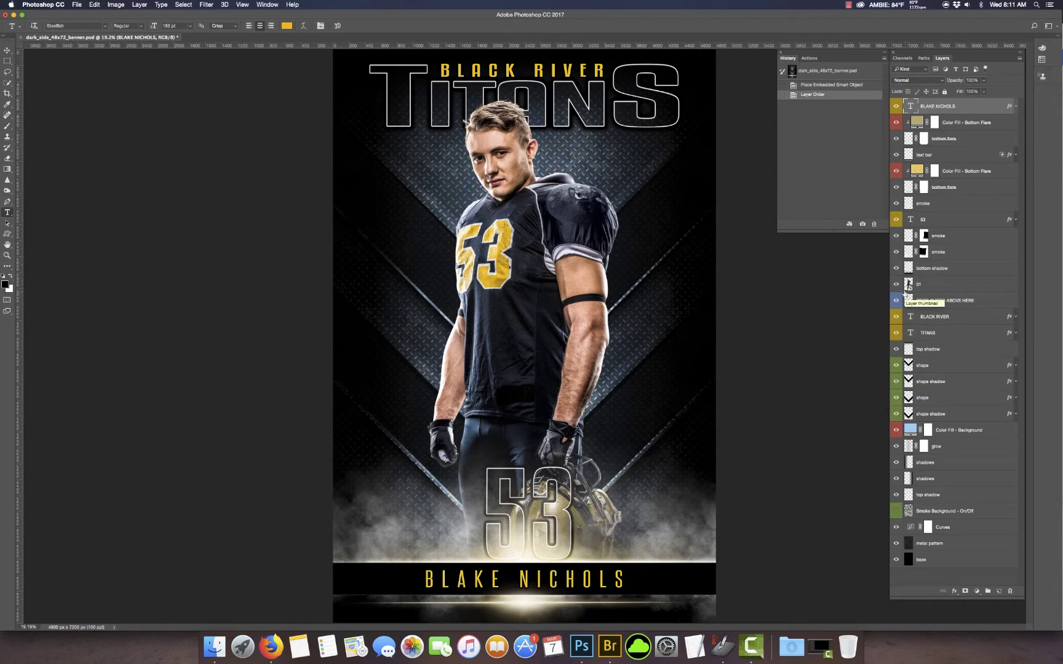
Step: Hide layer 01 and place the cheerleader photo as layer 02 above DROP PHOTO ABOVE HERE
click(896, 285)
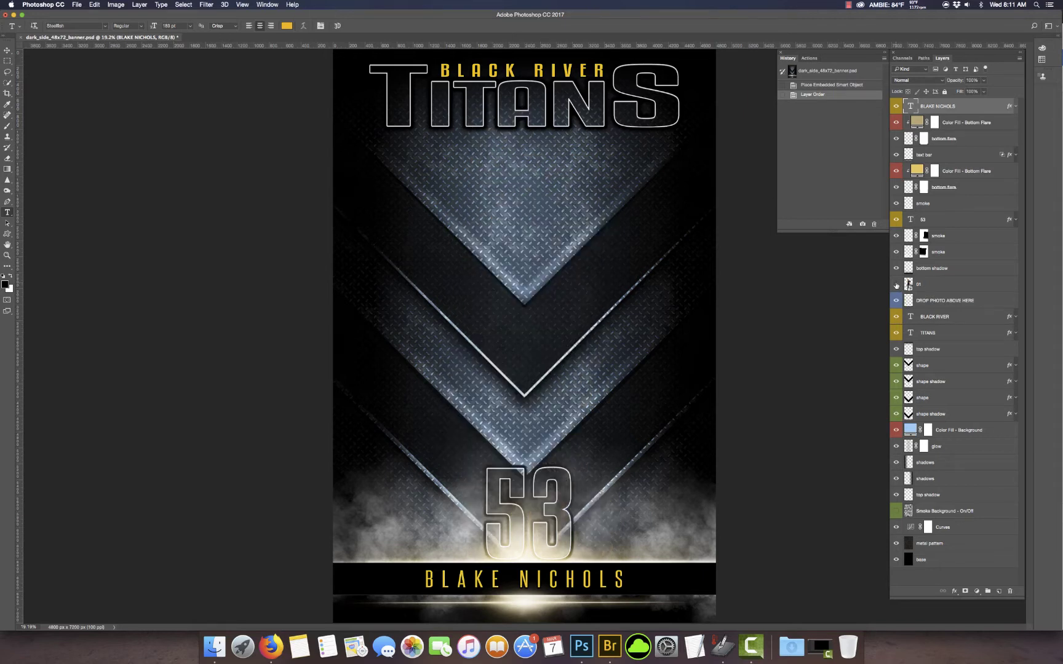
key(shift+Tab)
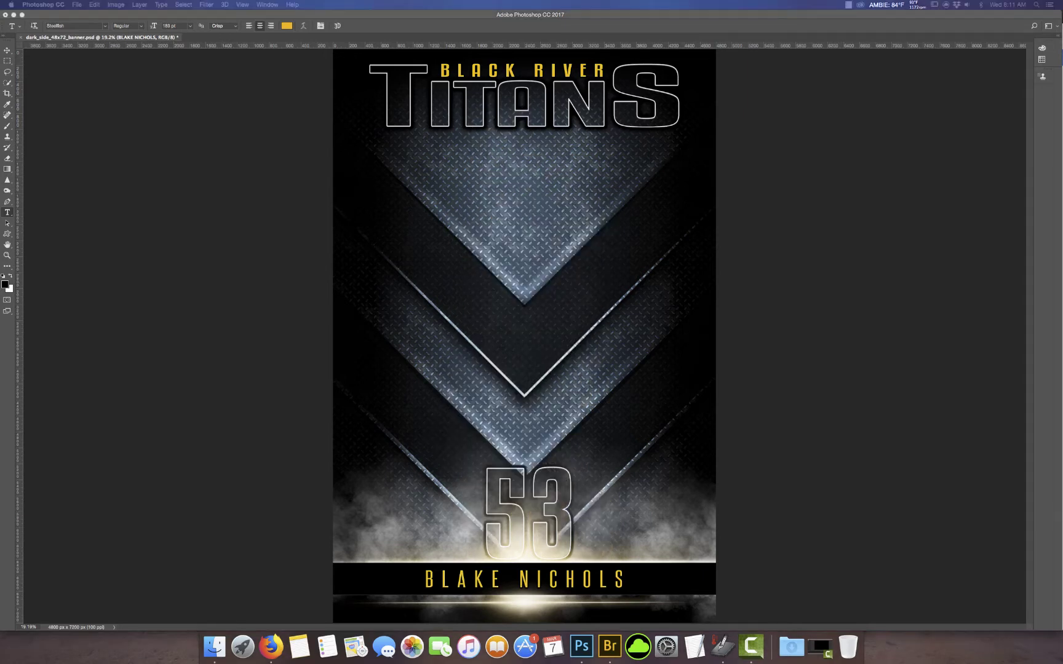
key(shift+Tab)
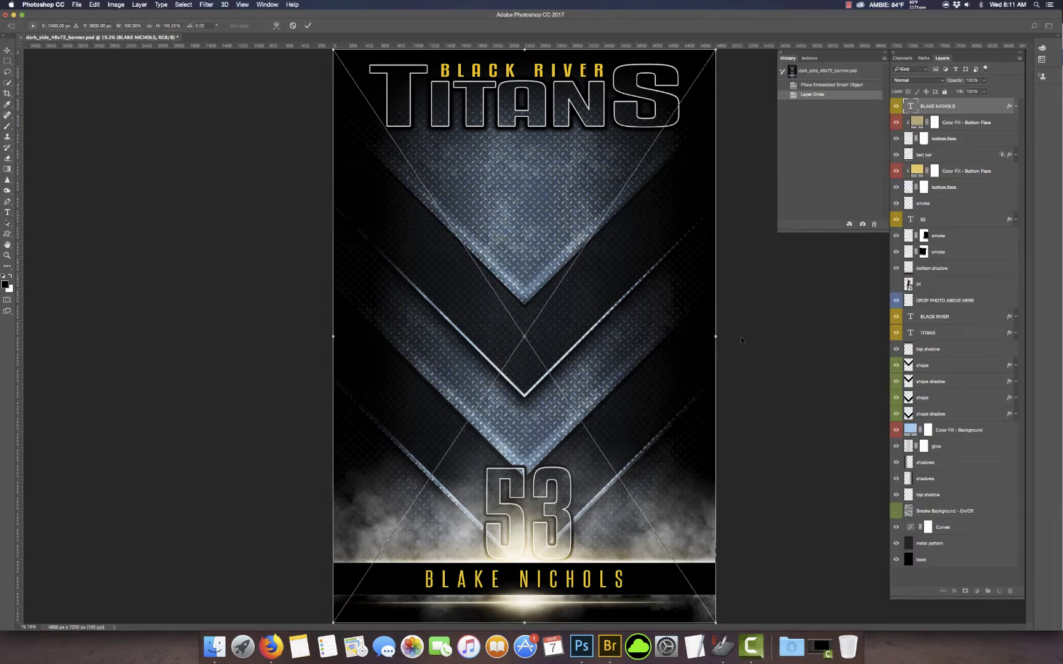
key(Return)
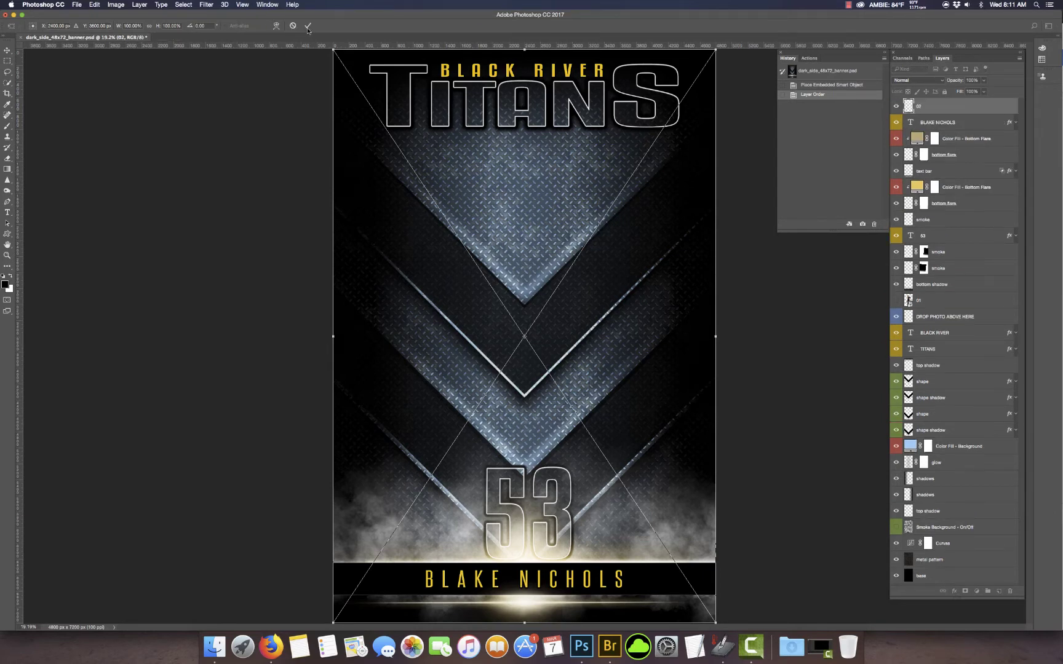
drag(932, 112, 946, 308)
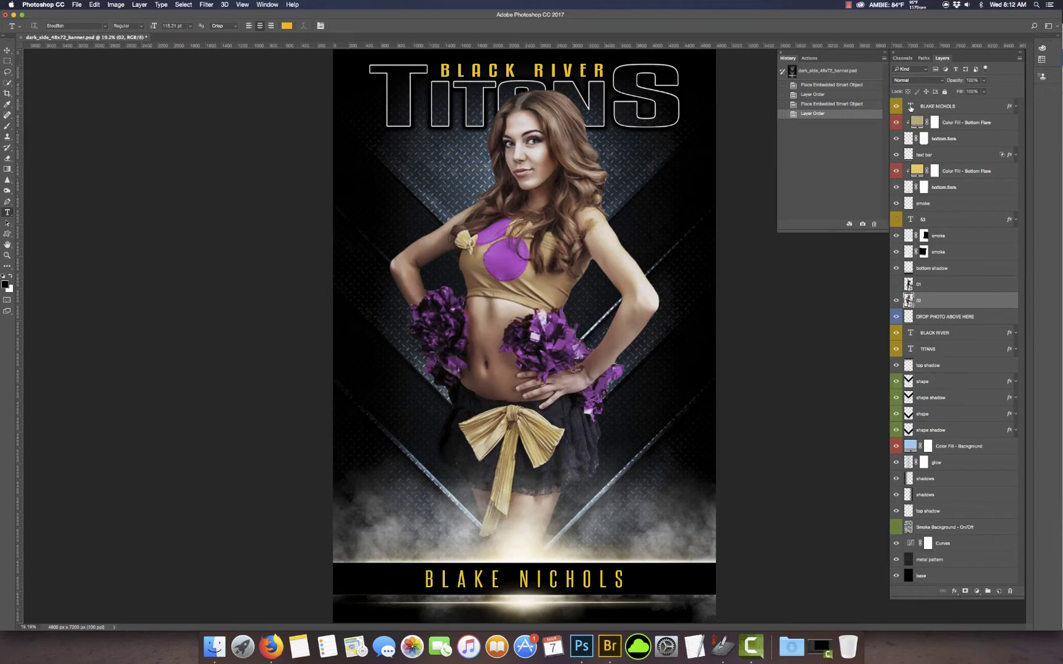
Step: Replace the bottom-bar name text with the cheerleader's full name
click(910, 107)
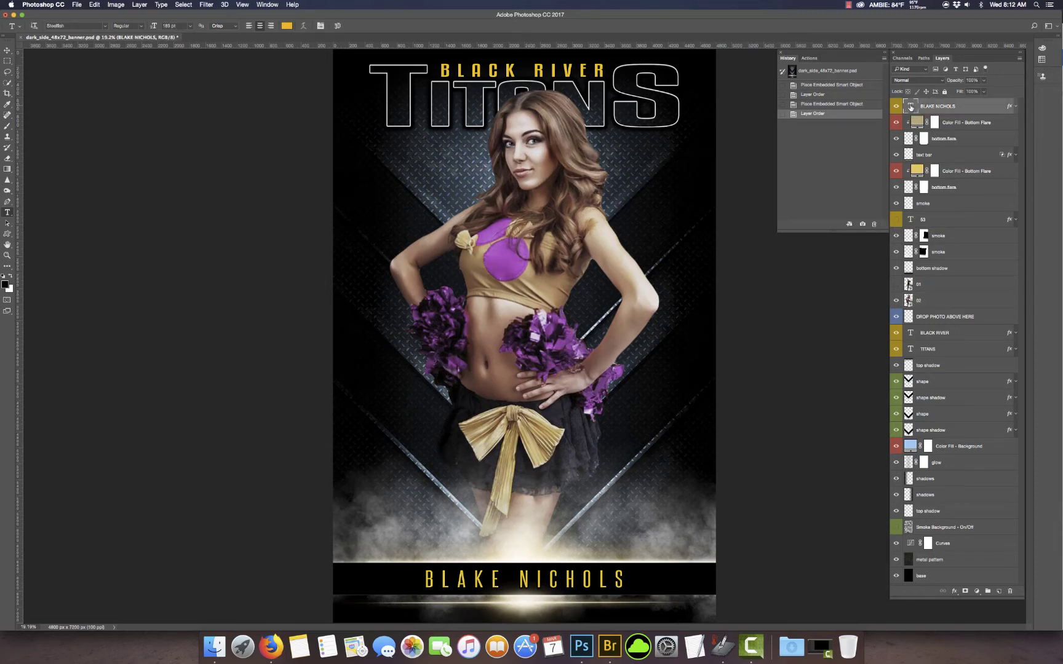
double_click(910, 106)
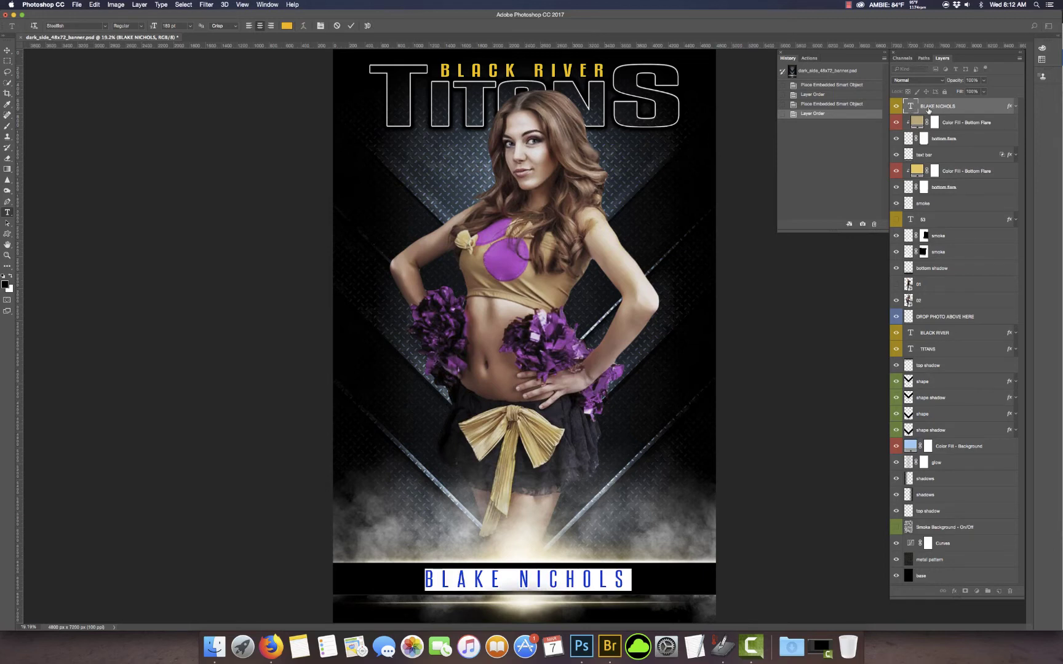
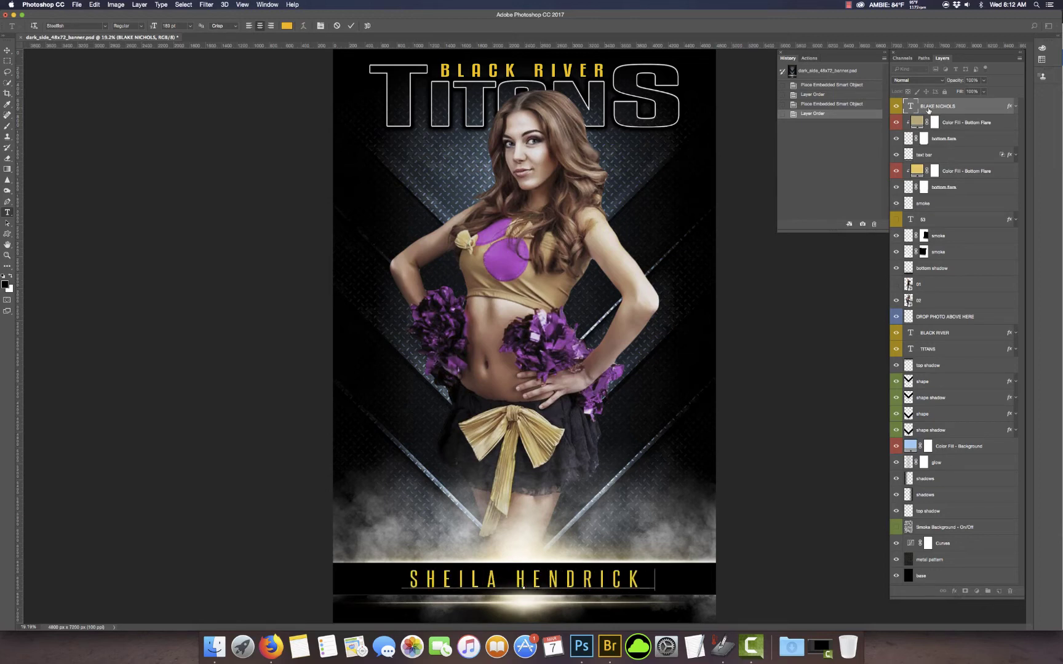
click(912, 105)
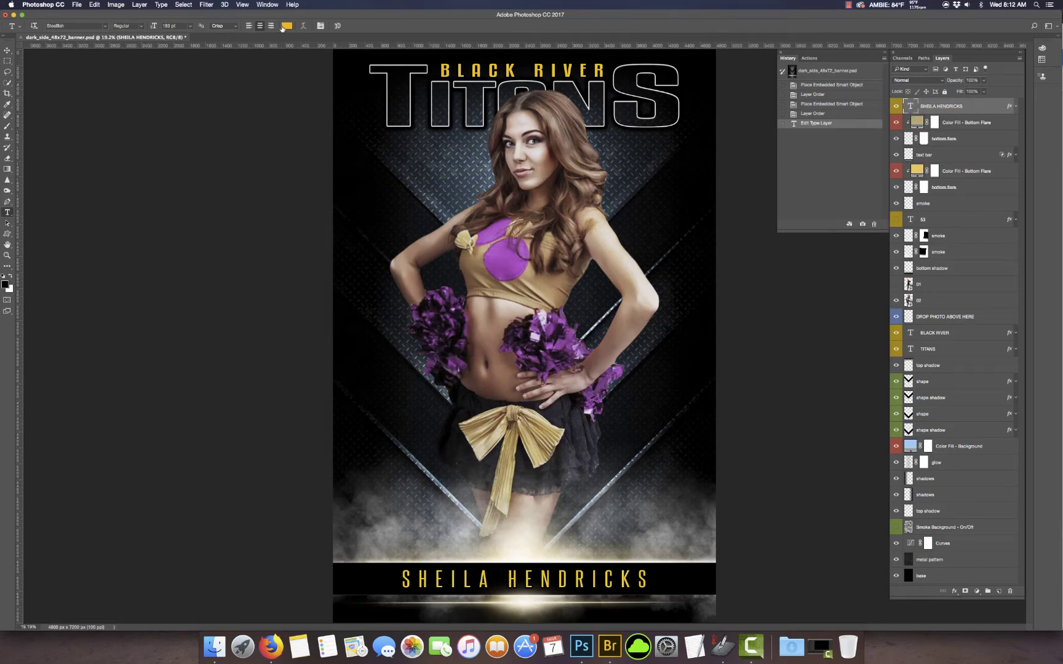
Step: Make the name text white (ffffff) and hide cheerleader photo layer 02
click(284, 27)
drag(657, 338, 623, 301)
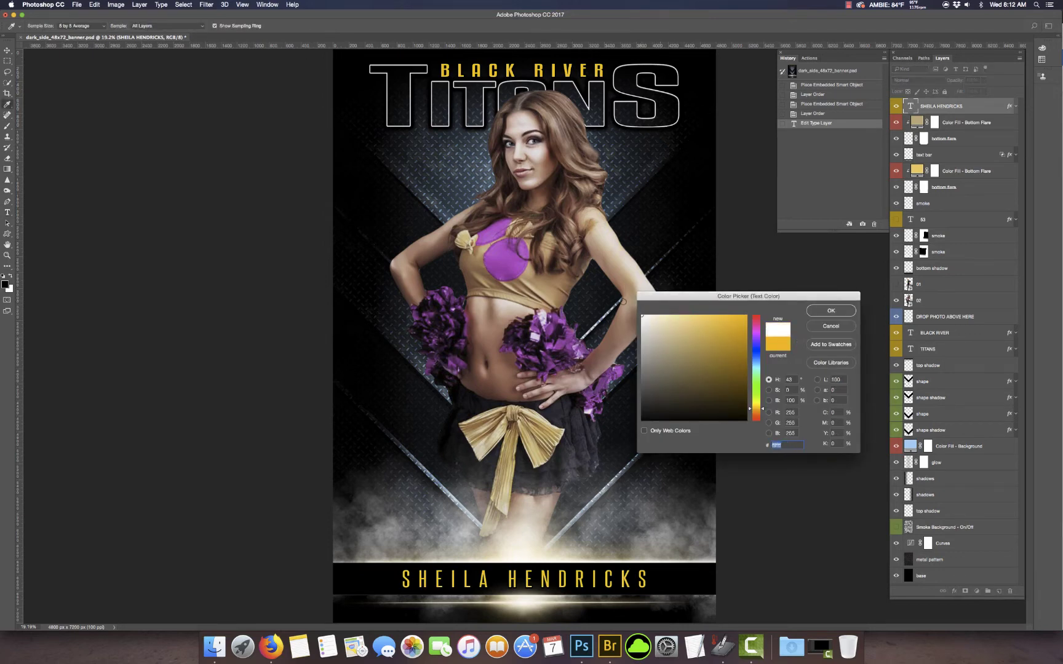
click(831, 311)
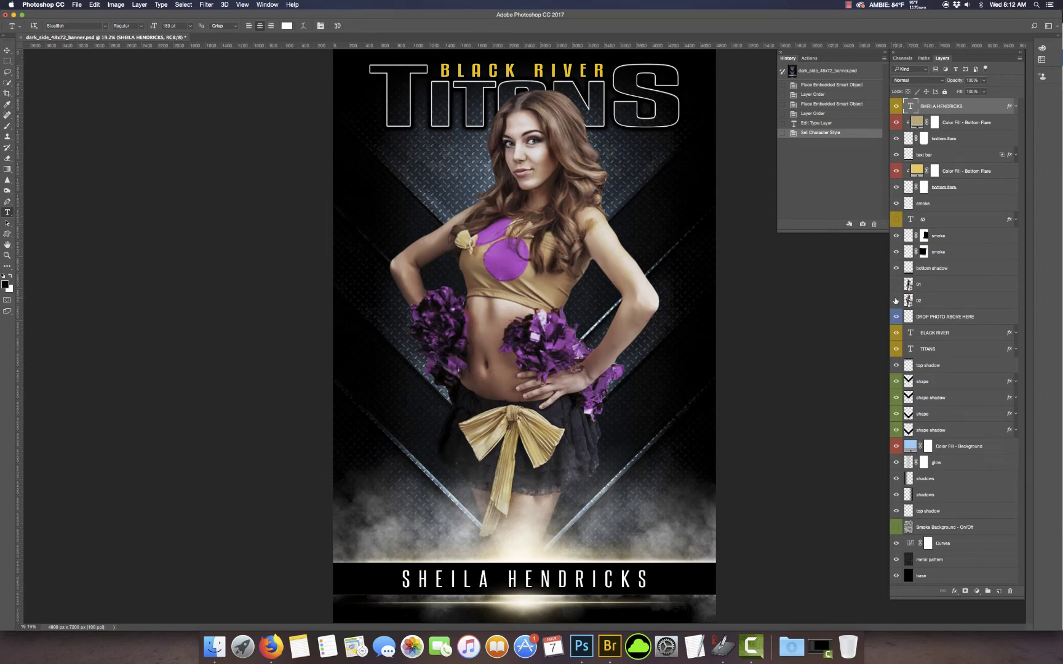
click(895, 301)
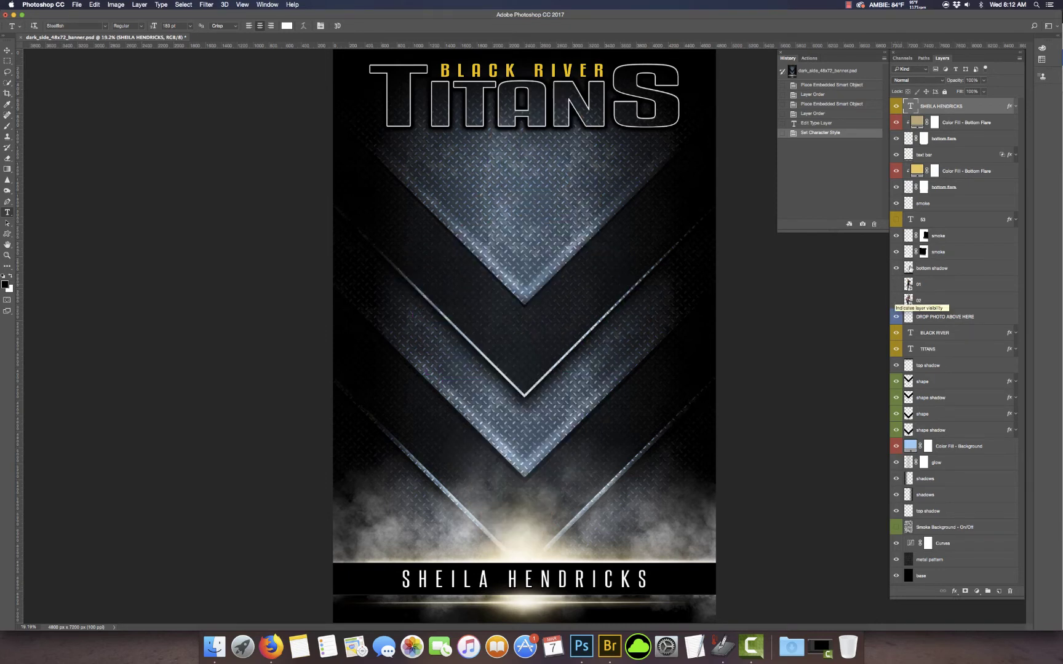
Step: Retype the TITANS title layer so it reads PANTHERS
click(910, 349)
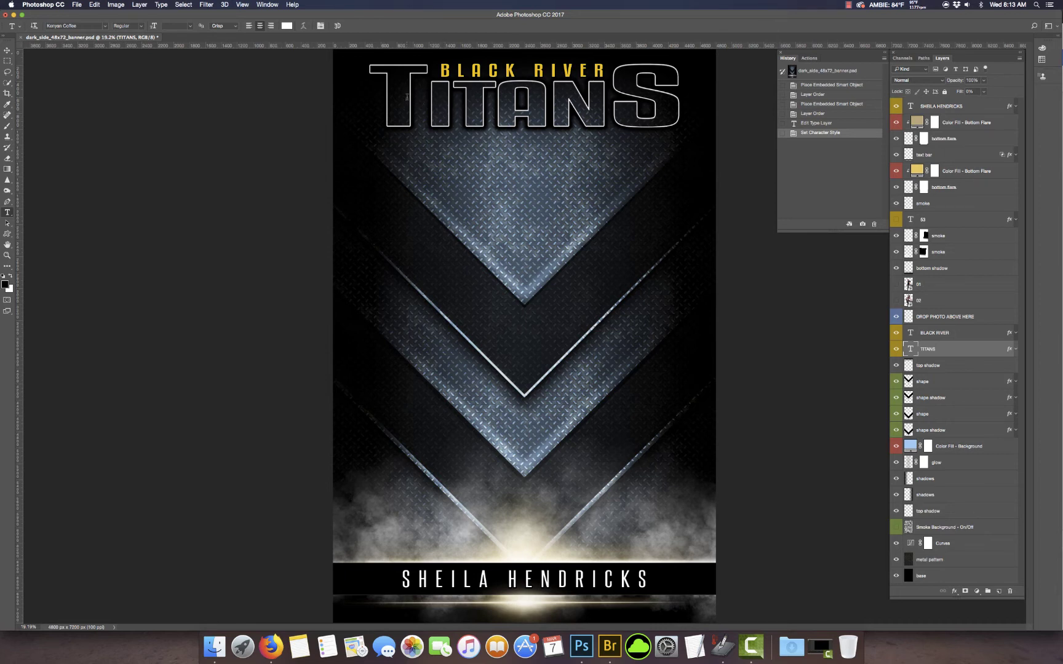
drag(411, 92, 374, 89)
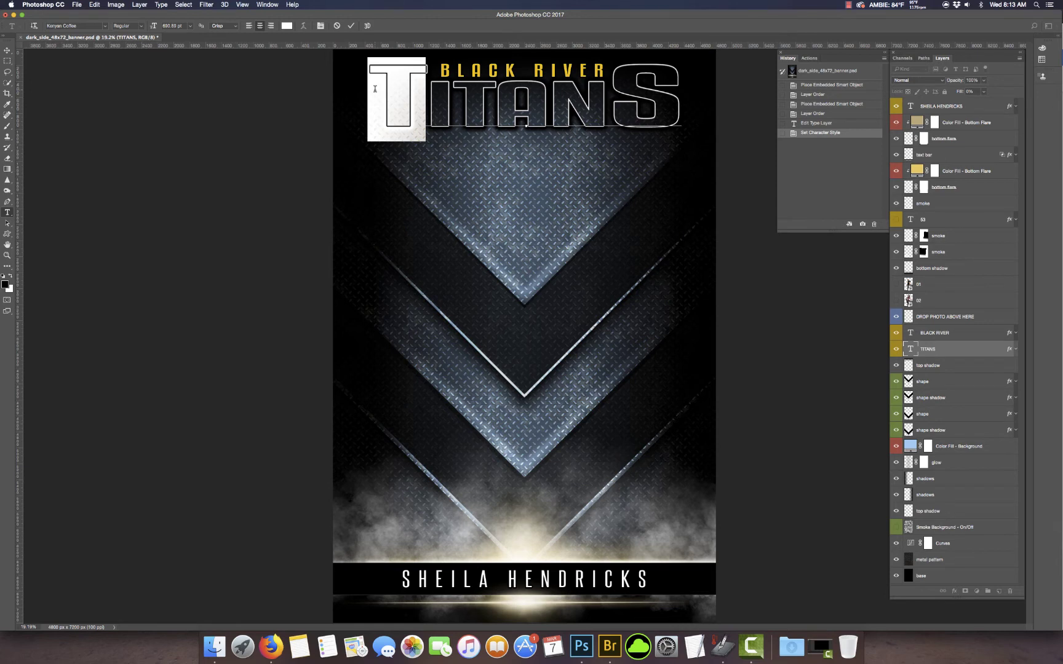
text(P)
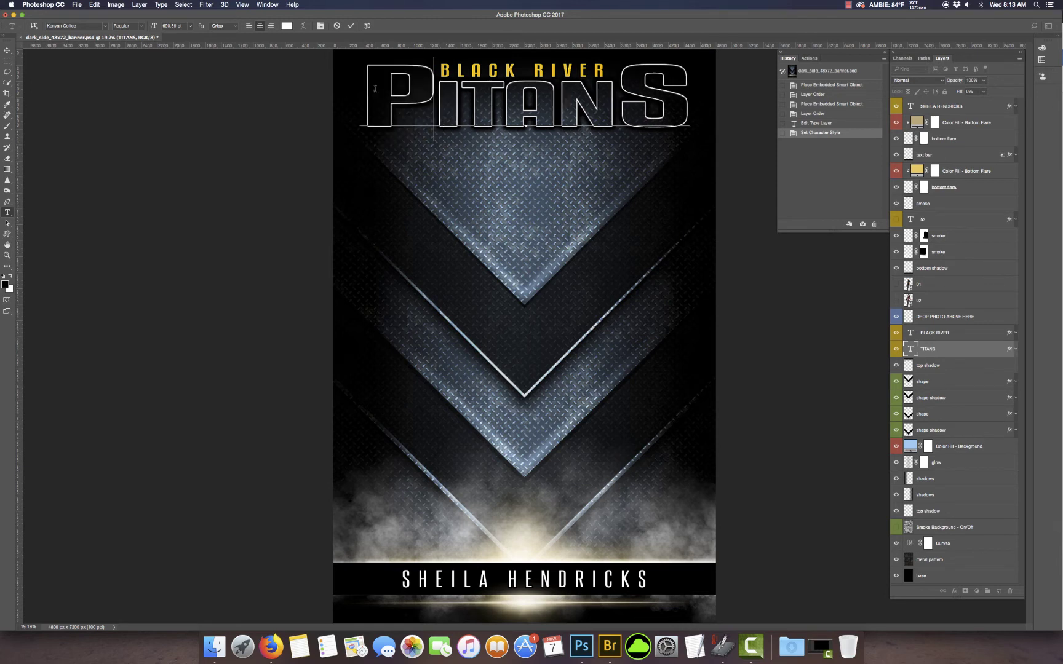
drag(688, 104, 615, 103)
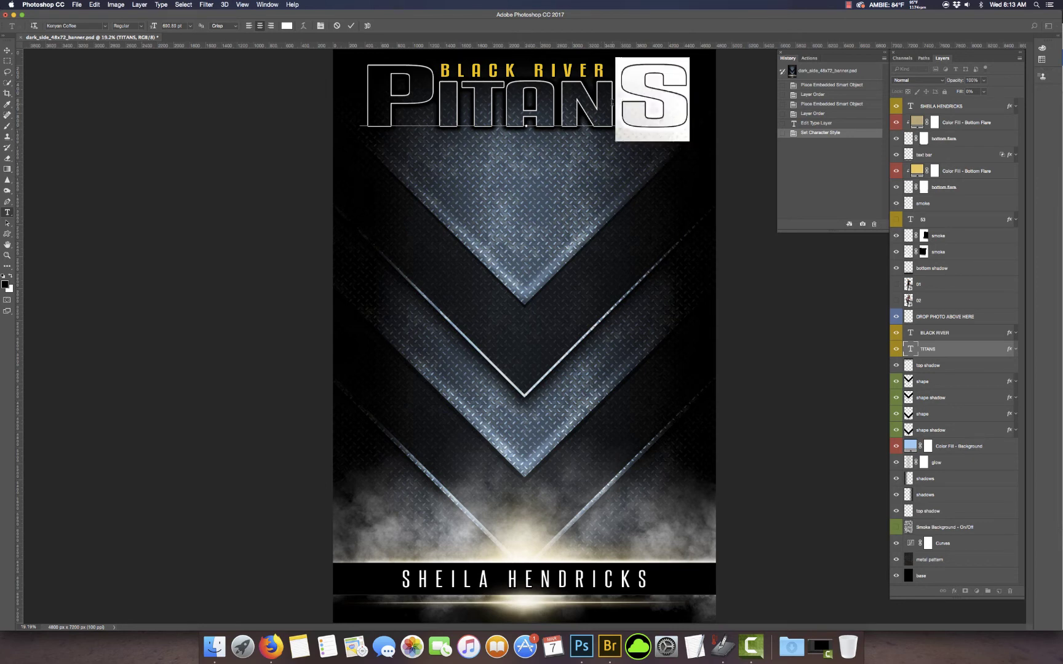
click(599, 100)
drag(587, 98, 441, 98)
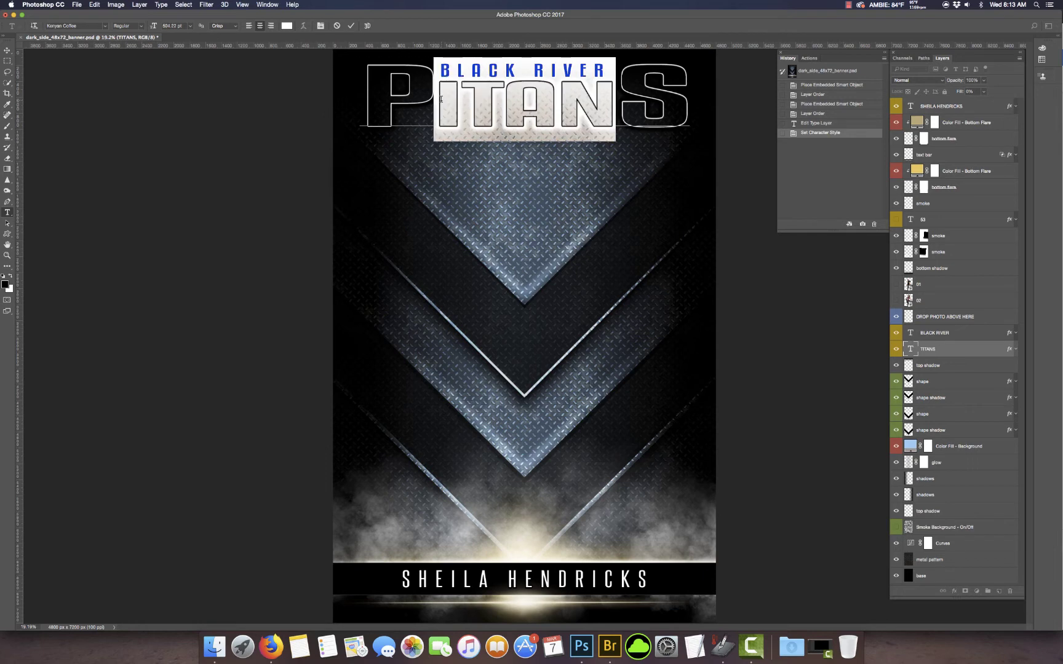
text(ANTHE)
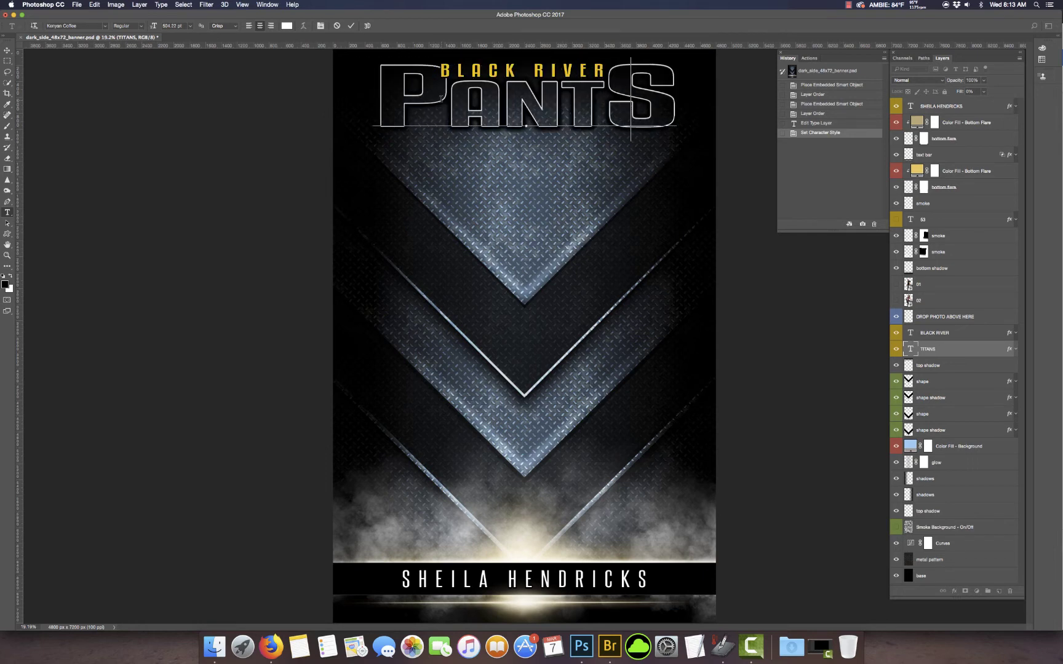
text(RSS)
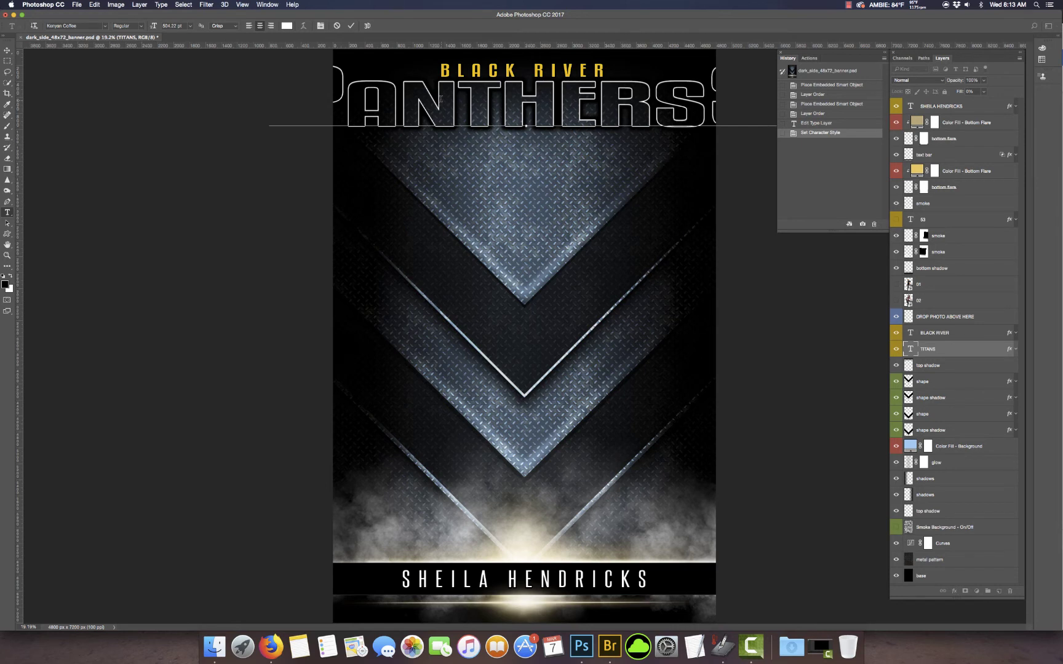
key(BackSpace)
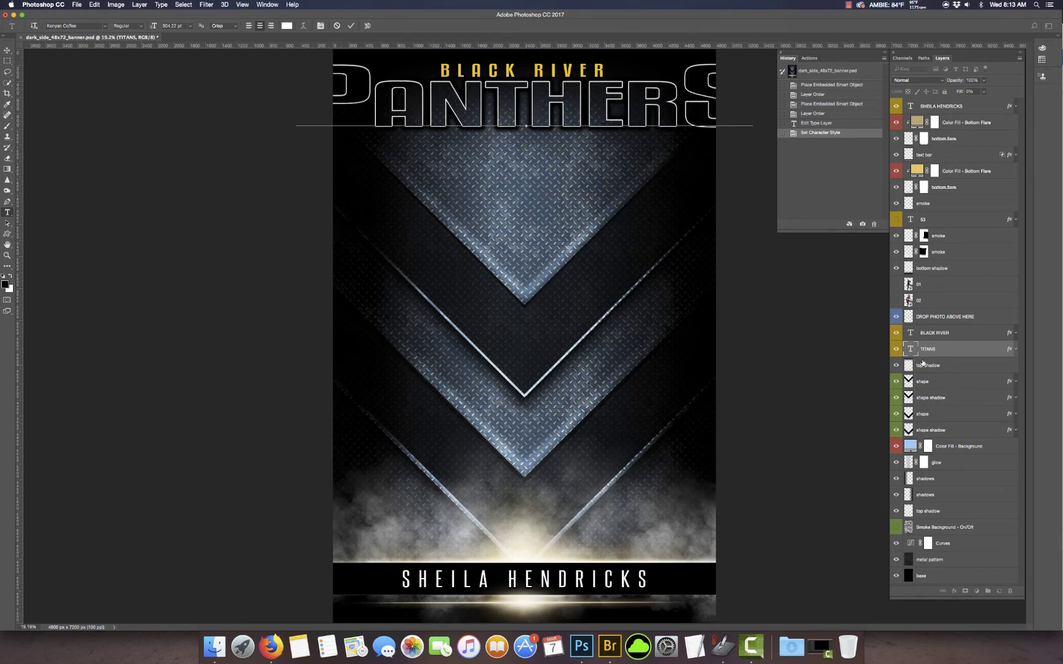
click(912, 349)
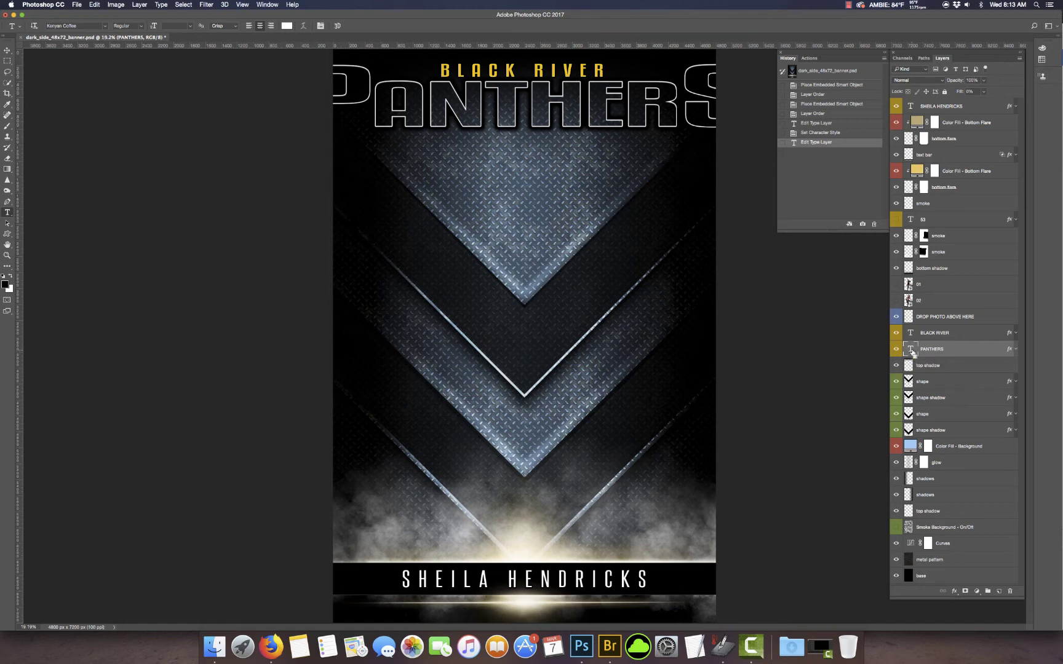
key(super+t)
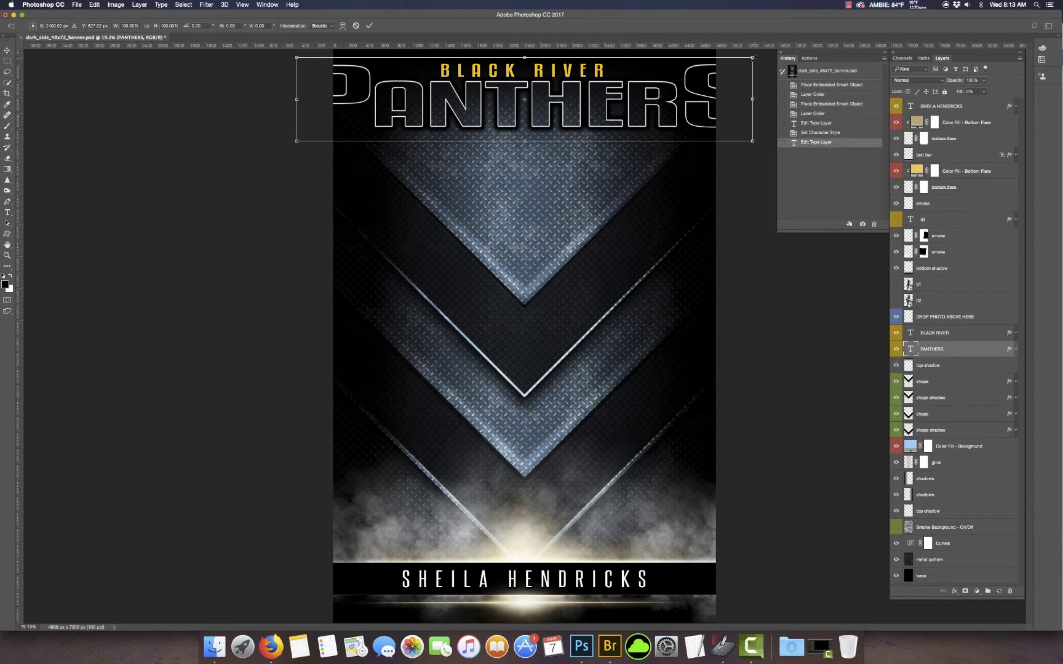
Step: Scale the PANTHERS title down to about 77% so it fits the banner width
drag(753, 57, 700, 69)
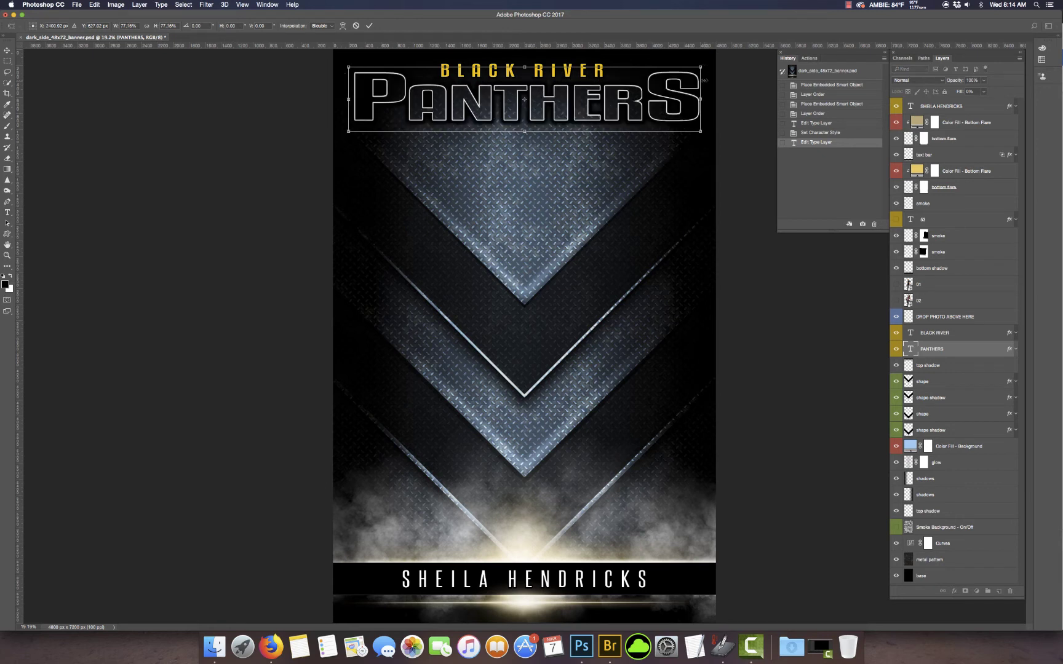
click(369, 25)
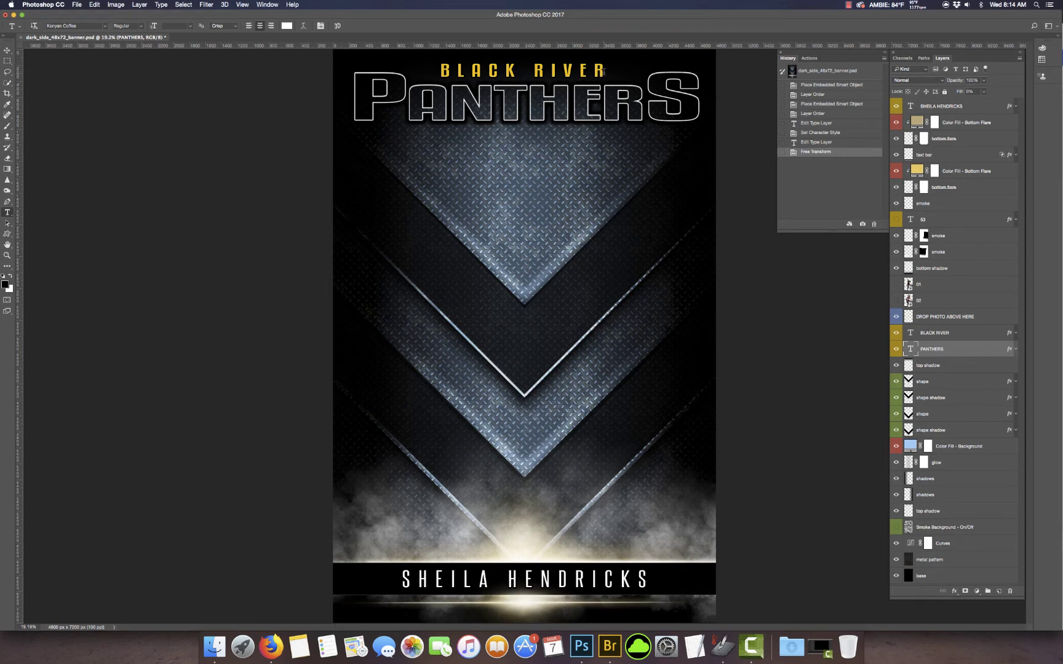
click(910, 333)
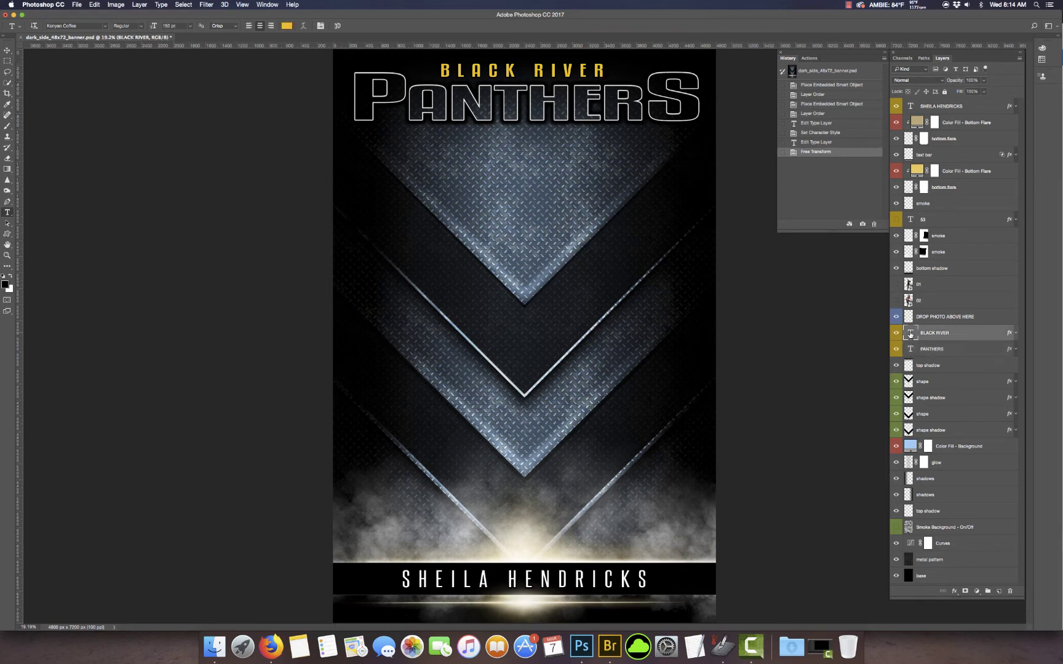
Step: Change the BLACK RIVER heading text to WEST TREMONT
double_click(910, 333)
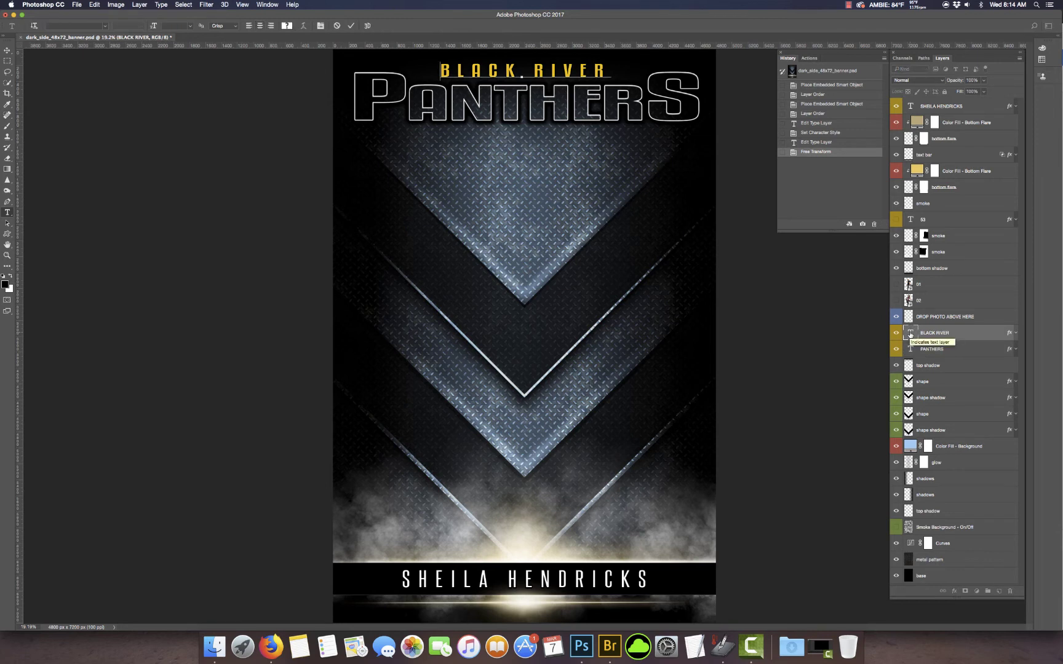
click(911, 334)
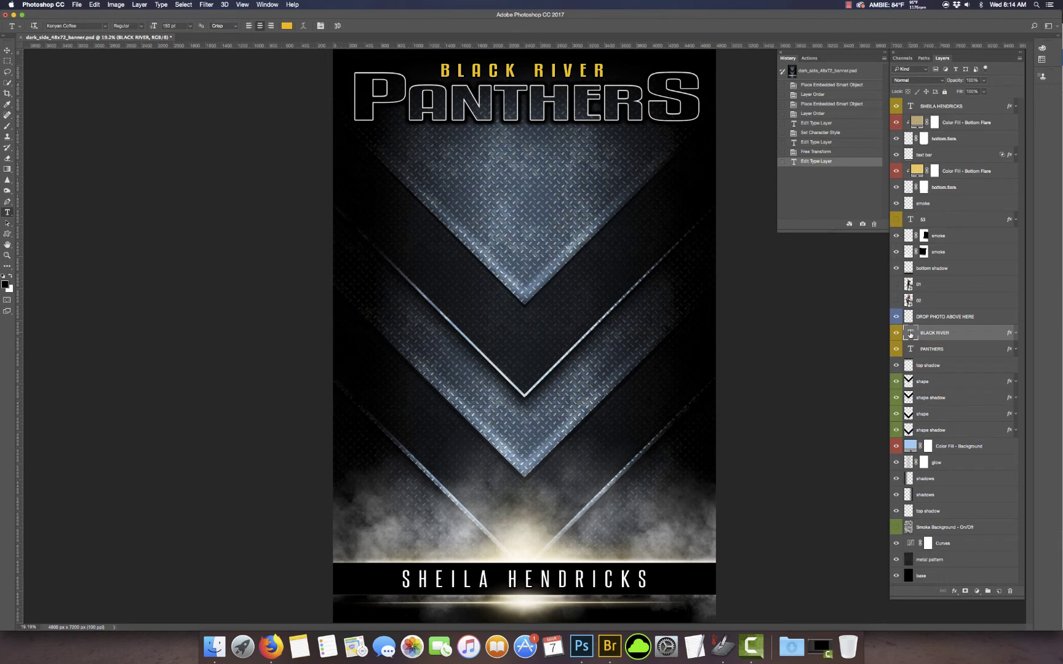
double_click(910, 334)
text(WES)
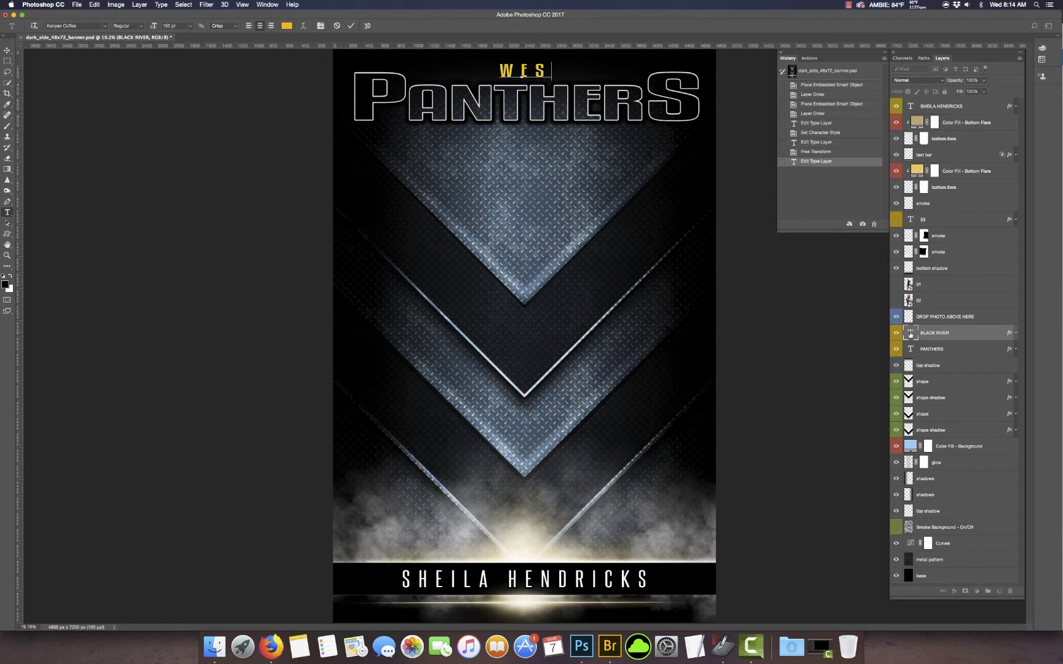
text(T TREMONT)
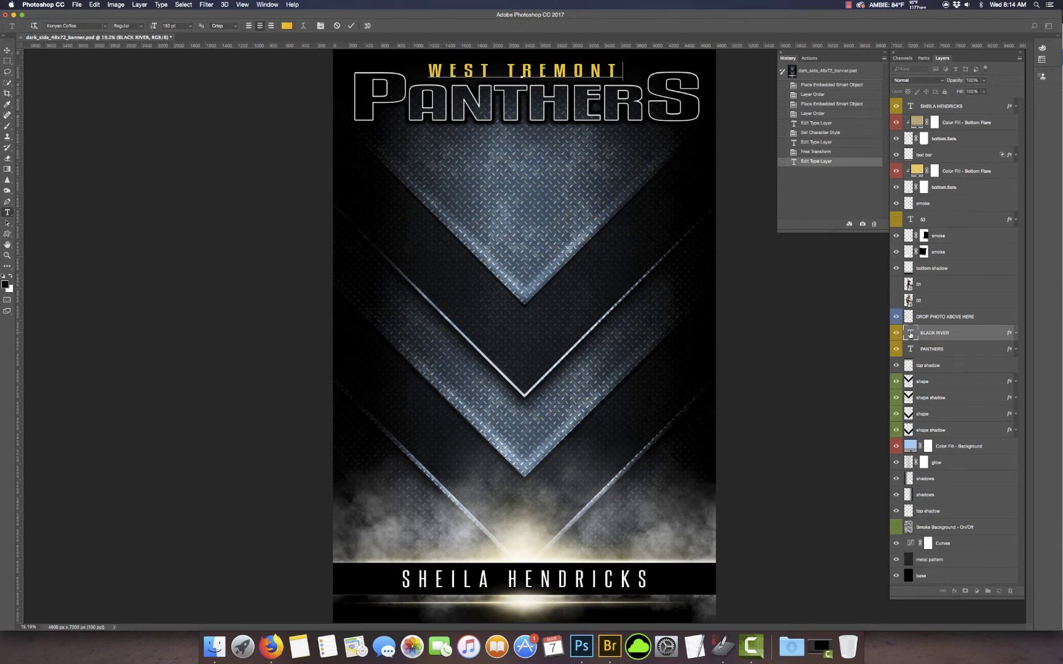
click(910, 334)
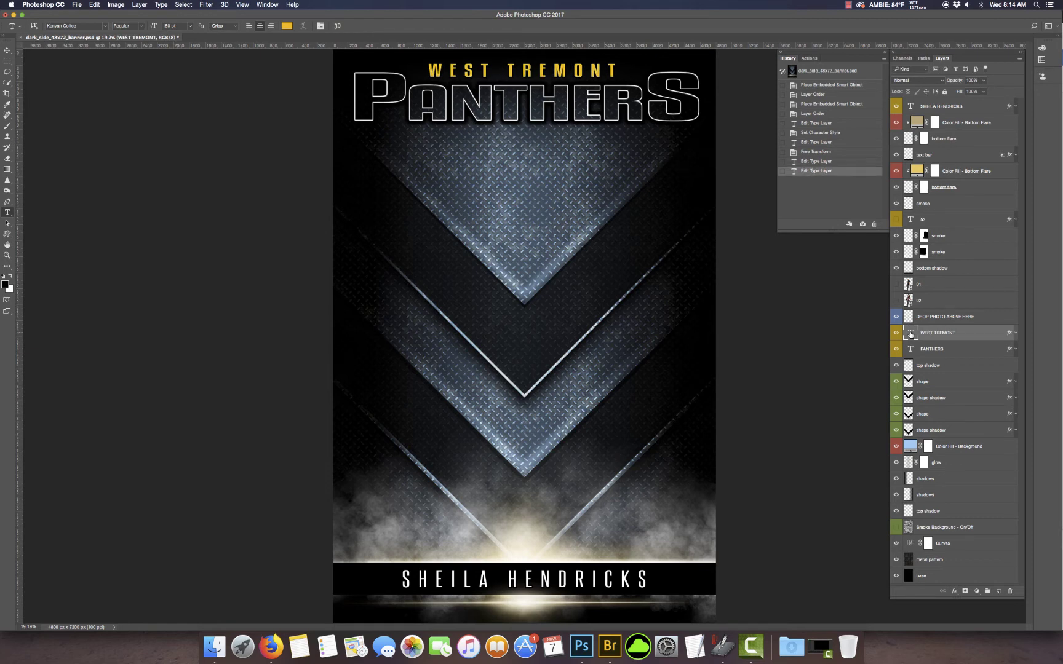
Step: Reduce the WEST TREMONT font size slightly and nudge it lower above PANTHERS
double_click(910, 334)
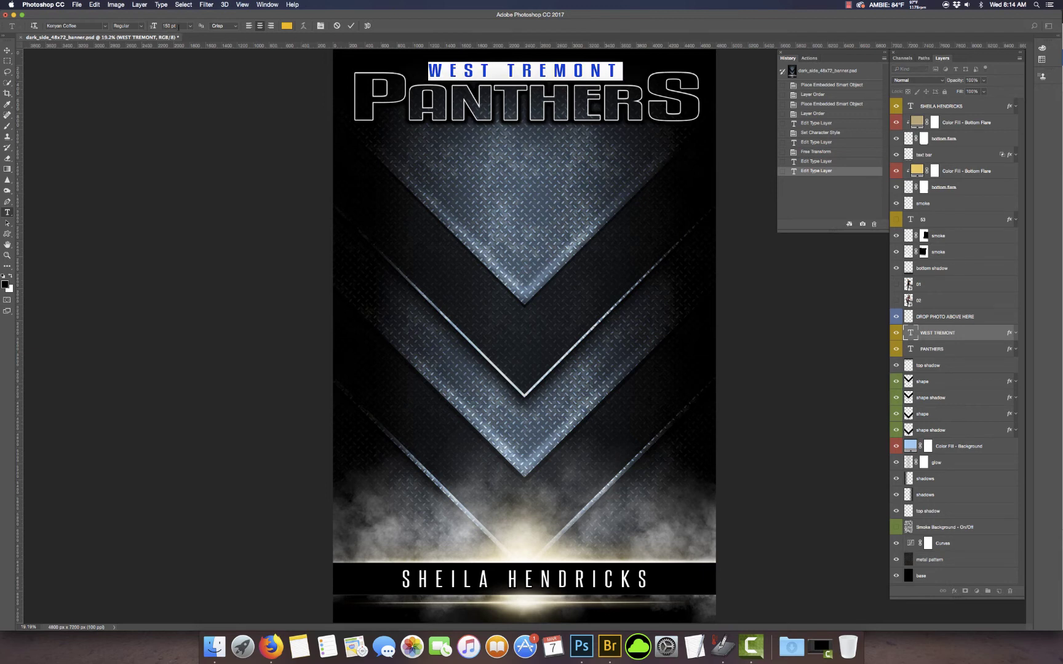
drag(157, 25, 156, 24)
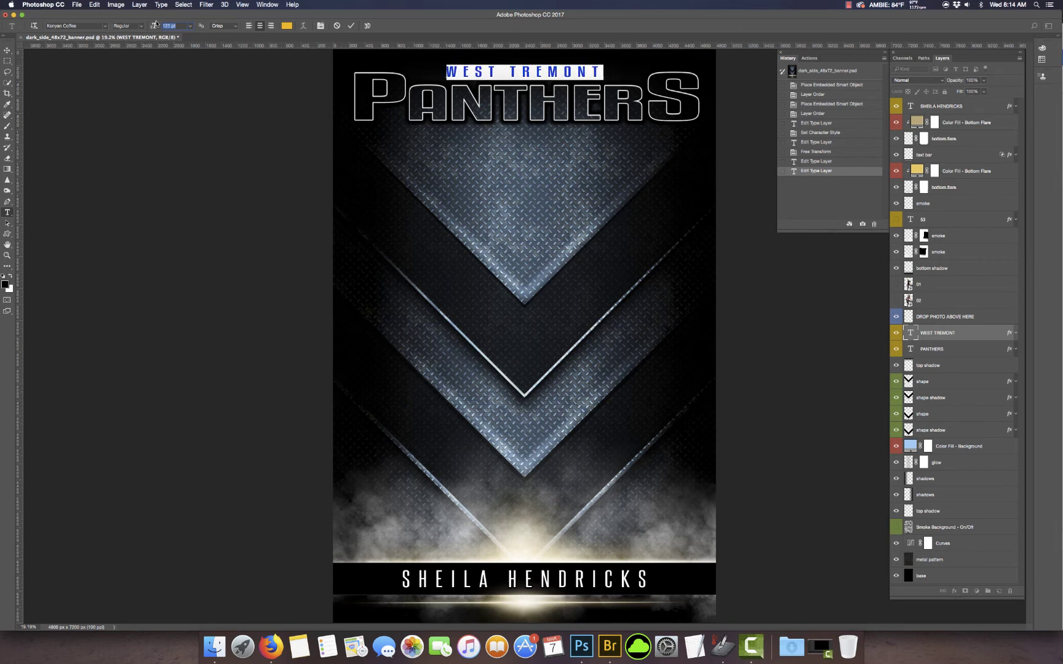
key(super+Return)
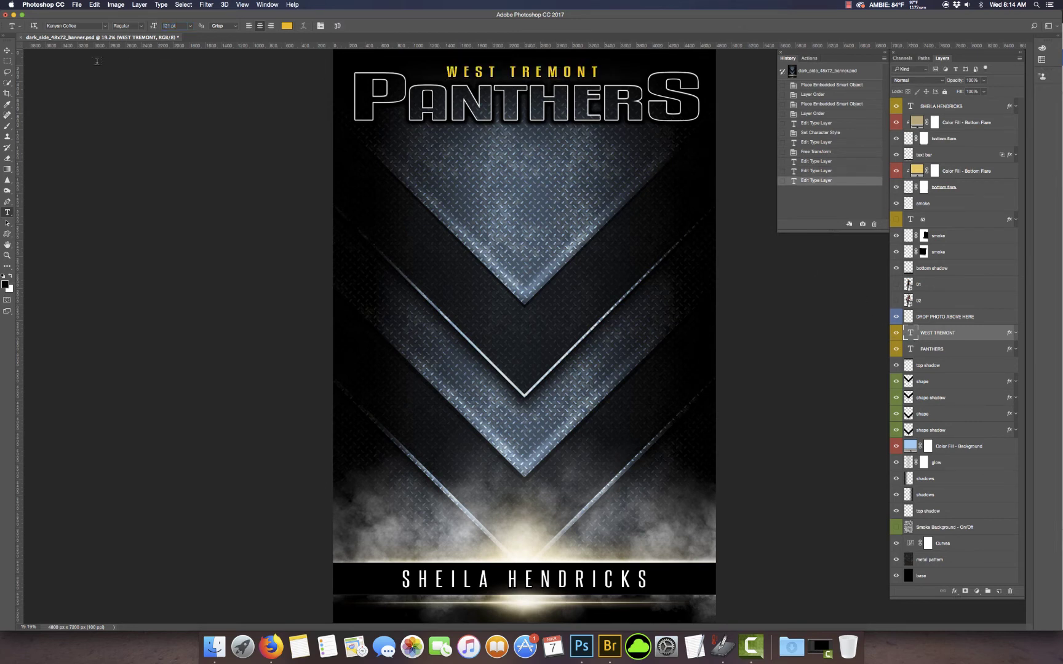
click(7, 51)
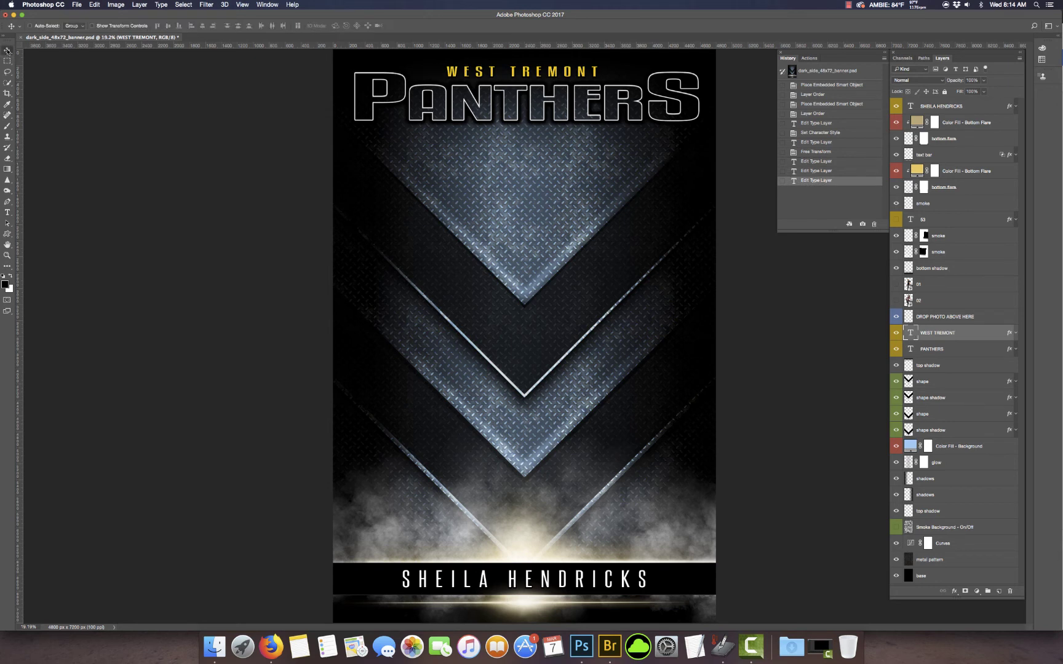
key(shift+Down)
key(shift+Down)
key(shift+Down)
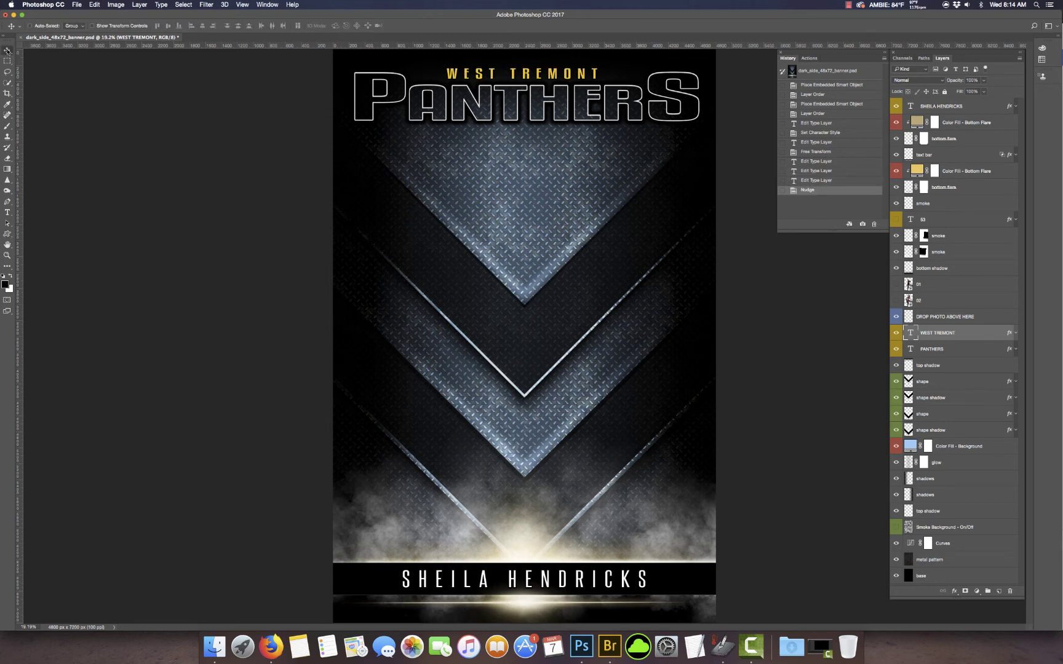
key(shift+Down)
key(shift+Down)
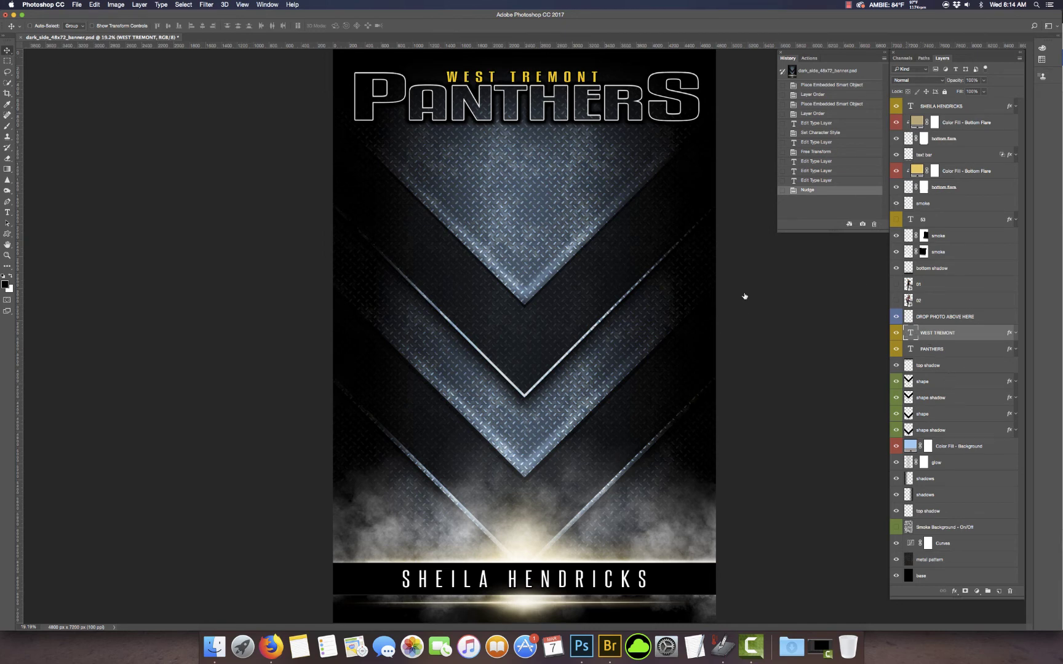
key(t)
click(287, 26)
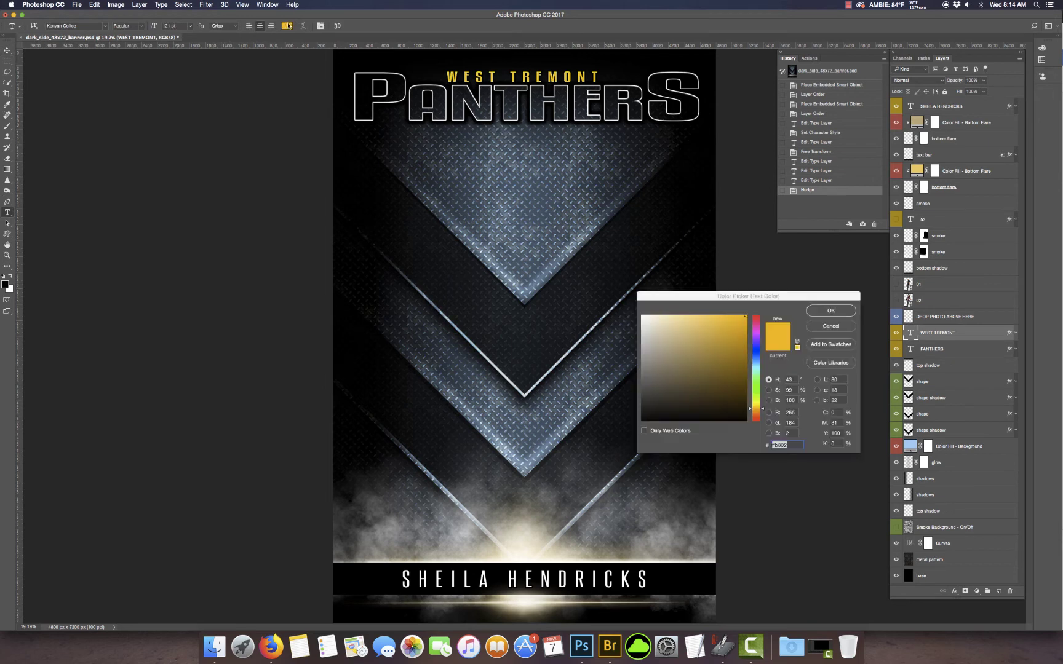
Step: Make WEST TREMONT white and turn cheerleader photo layer 02 back on
drag(669, 344, 627, 309)
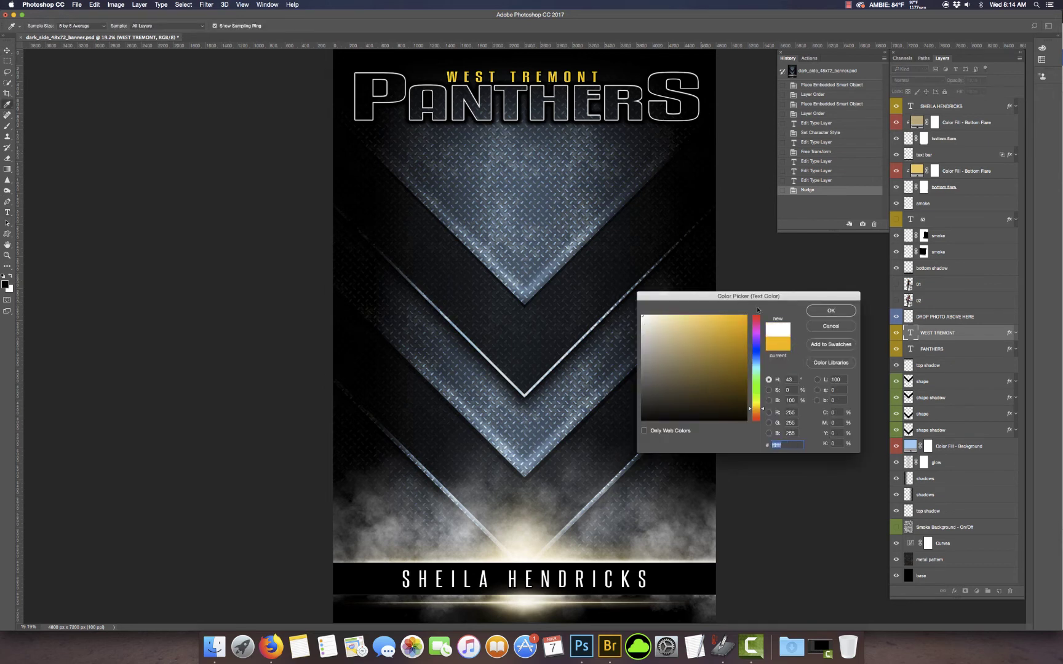
click(829, 311)
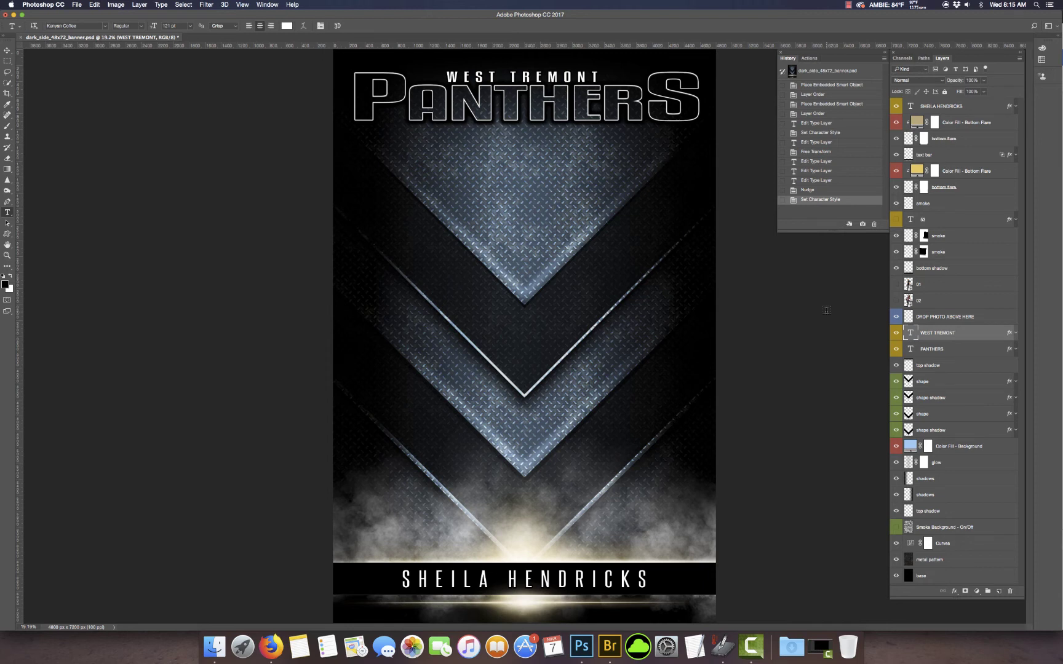
click(896, 300)
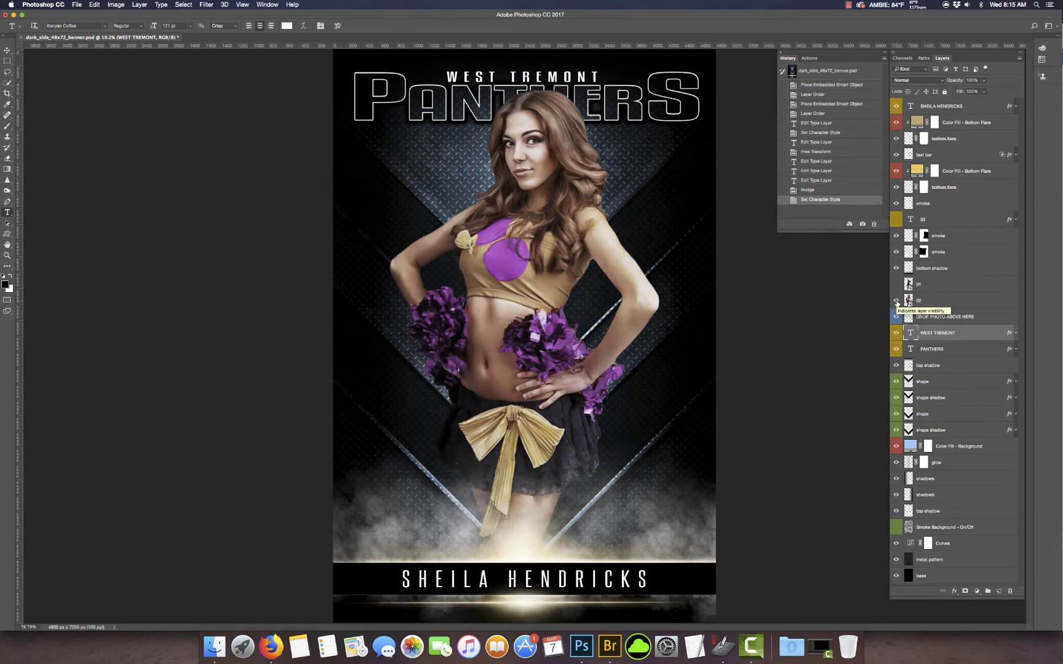
Step: Recolour Color Fill - Background with purple sampled from the cheerleader's uniform
click(912, 449)
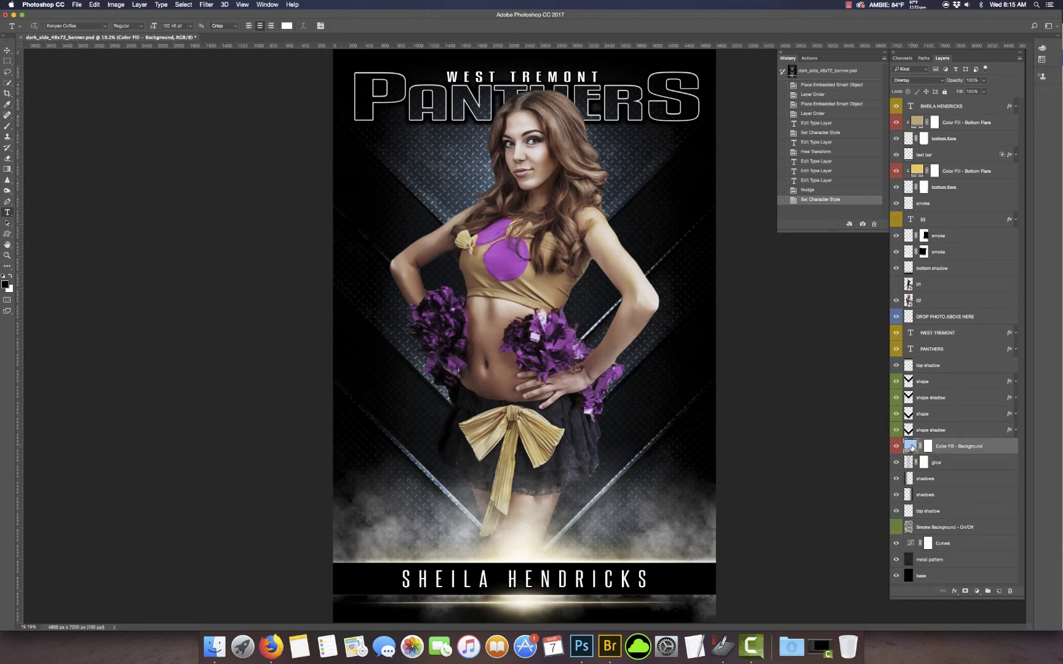
click(508, 273)
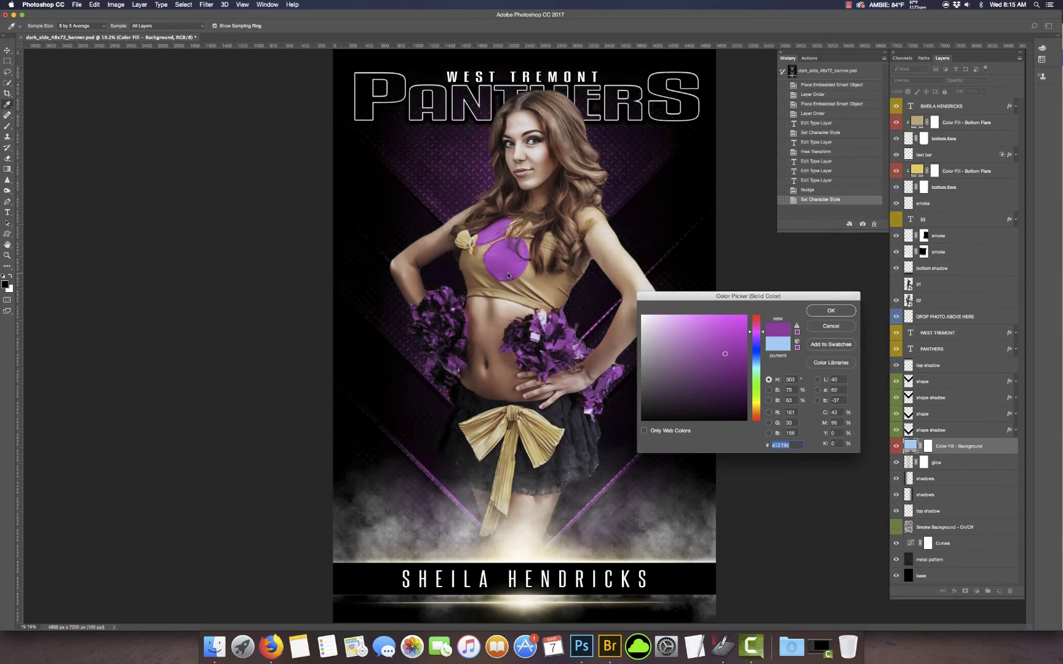
click(509, 266)
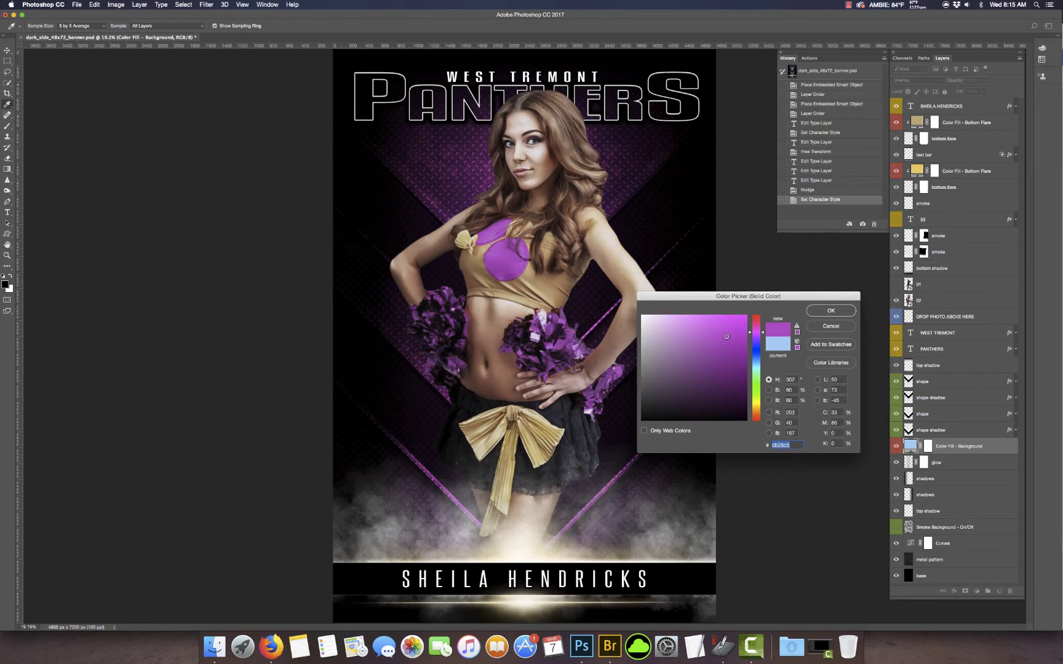
click(847, 313)
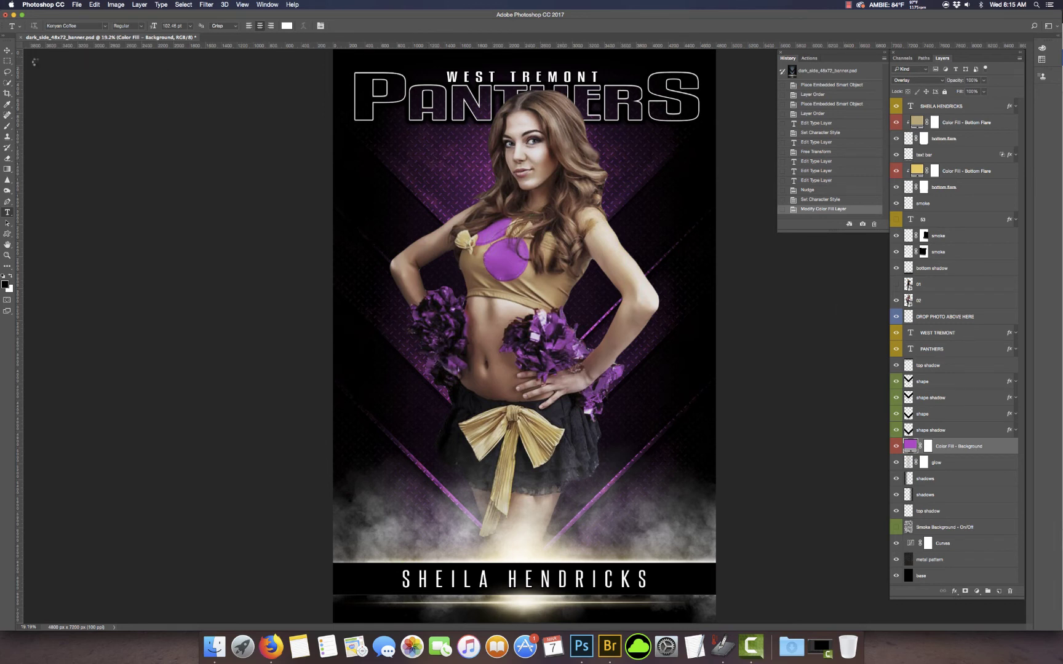
click(7, 50)
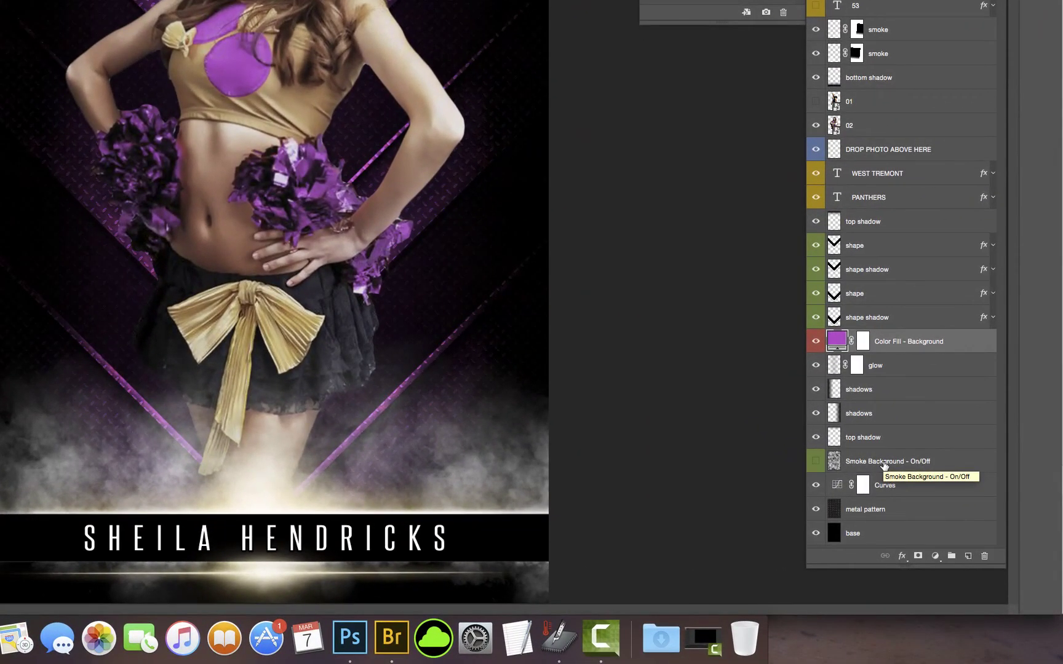
Step: Turn on the Smoke Background - On/Off layer and lower its opacity to 67%
click(816, 462)
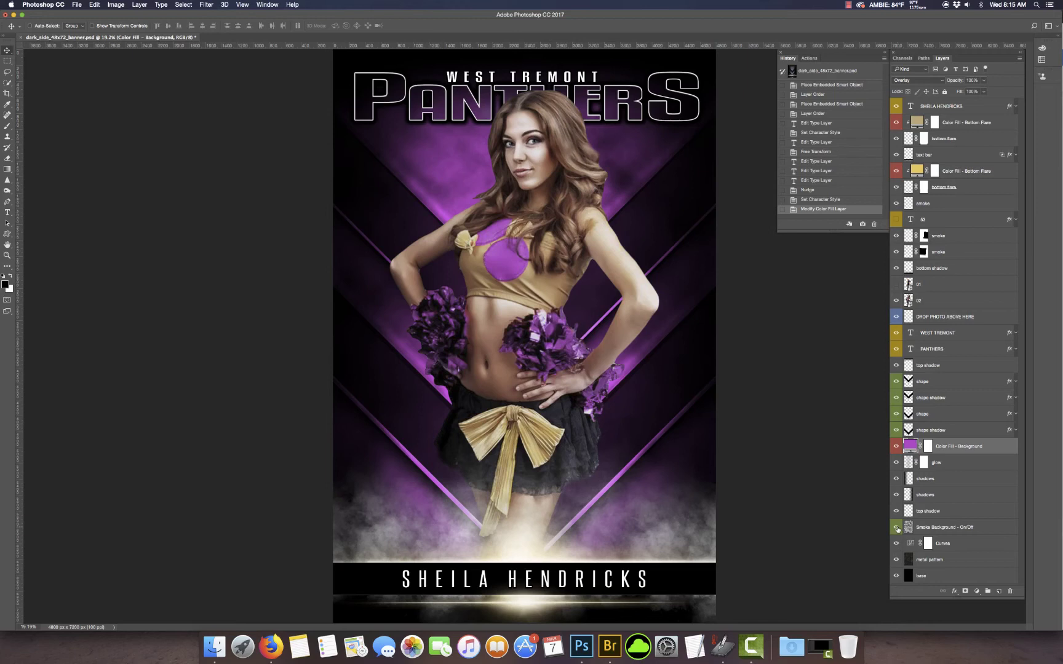
click(912, 529)
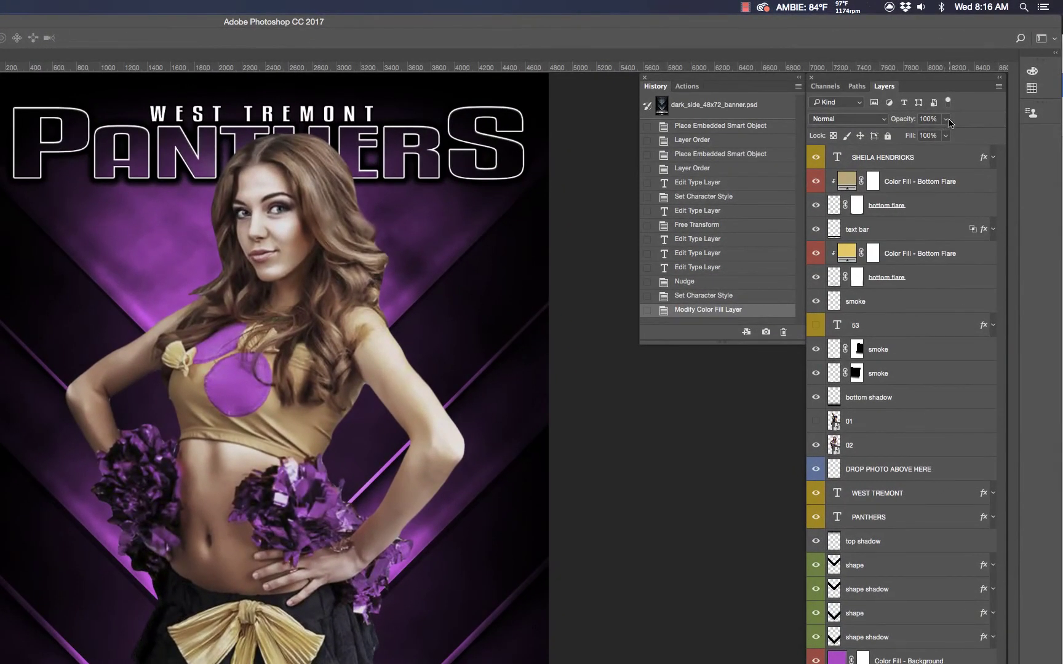
click(946, 119)
click(934, 135)
click(946, 119)
drag(947, 136, 917, 135)
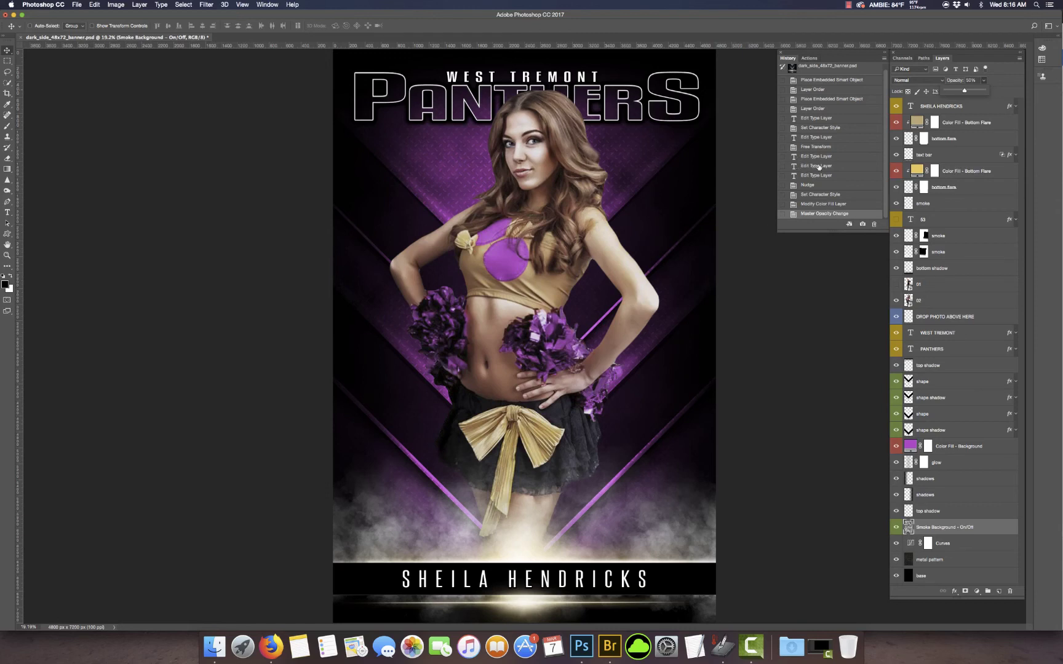
scroll(819, 167, up, 1)
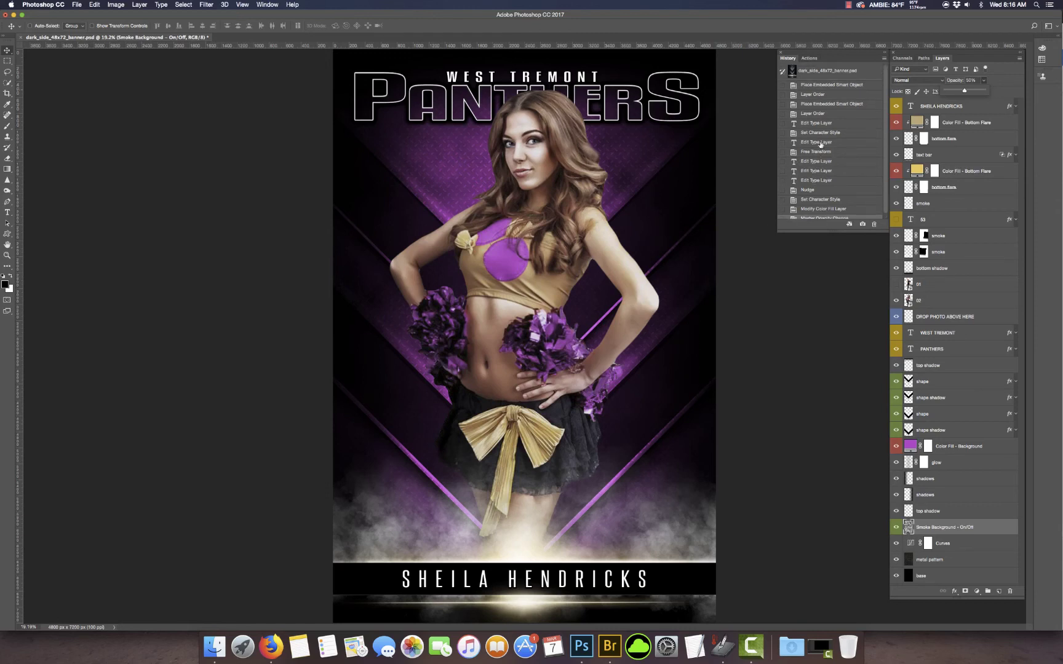
Step: Revert to the Black River Titans state, show layer 01's player photo, and select both lower shape layers
click(811, 94)
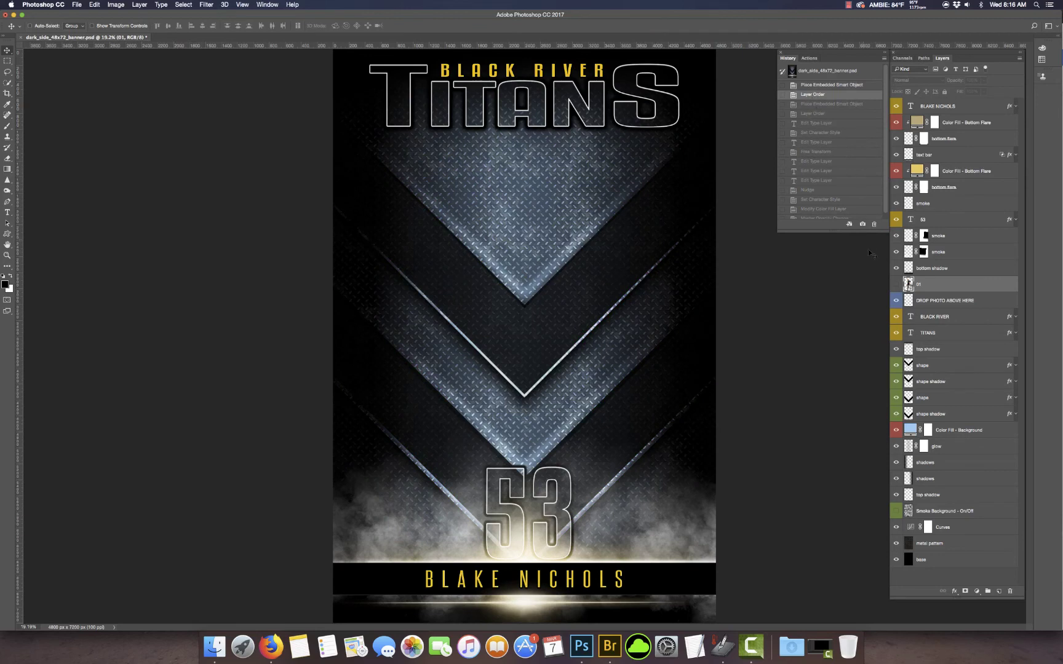
click(896, 284)
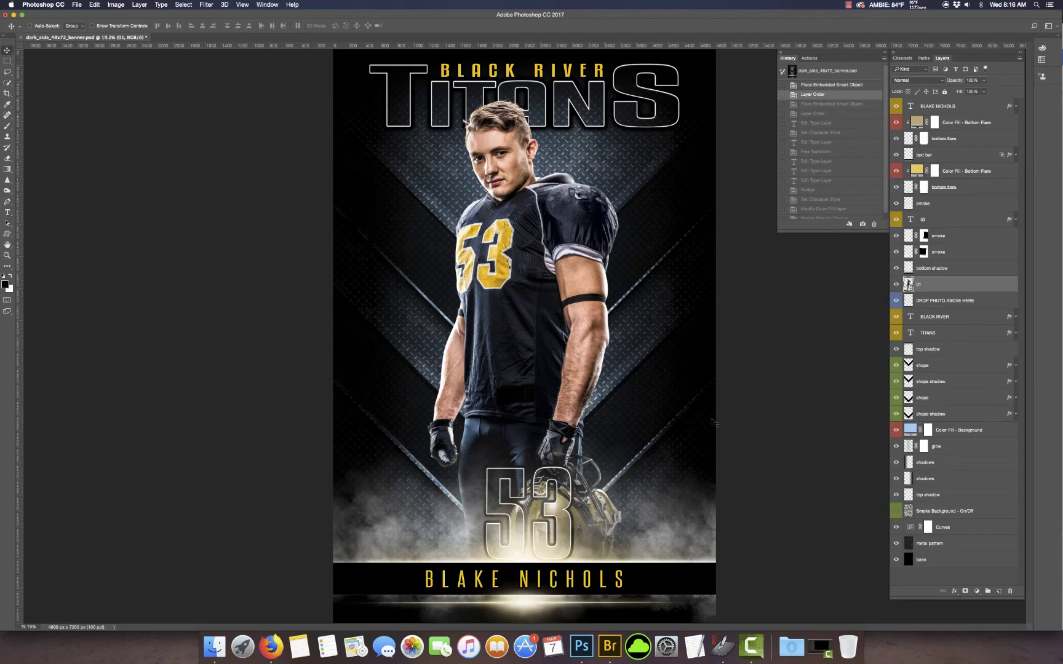
click(948, 415)
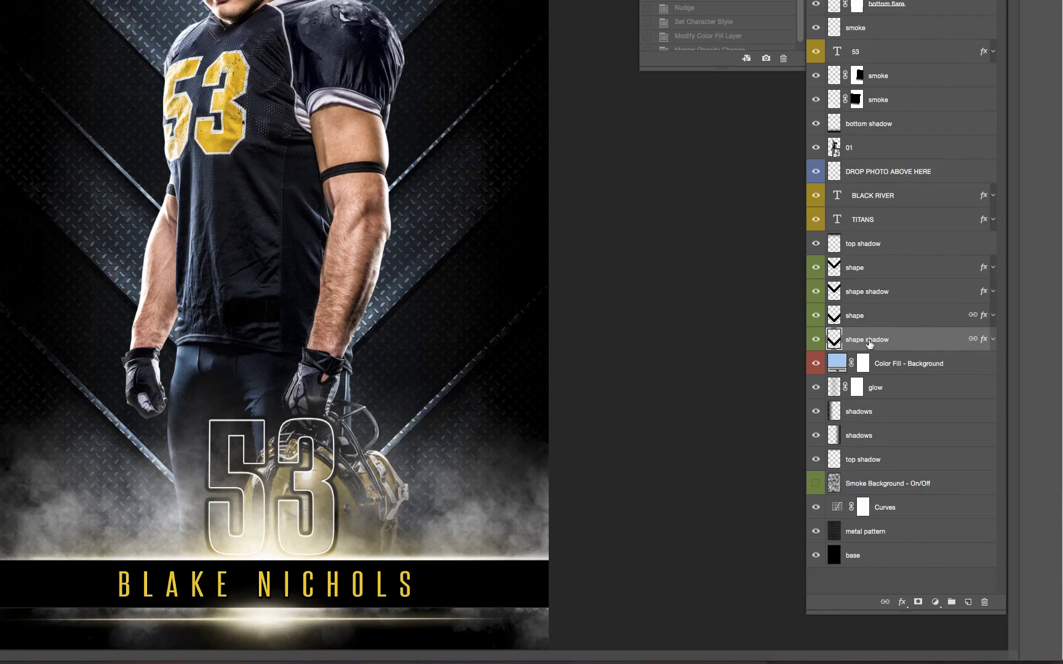
shift+click(887, 323)
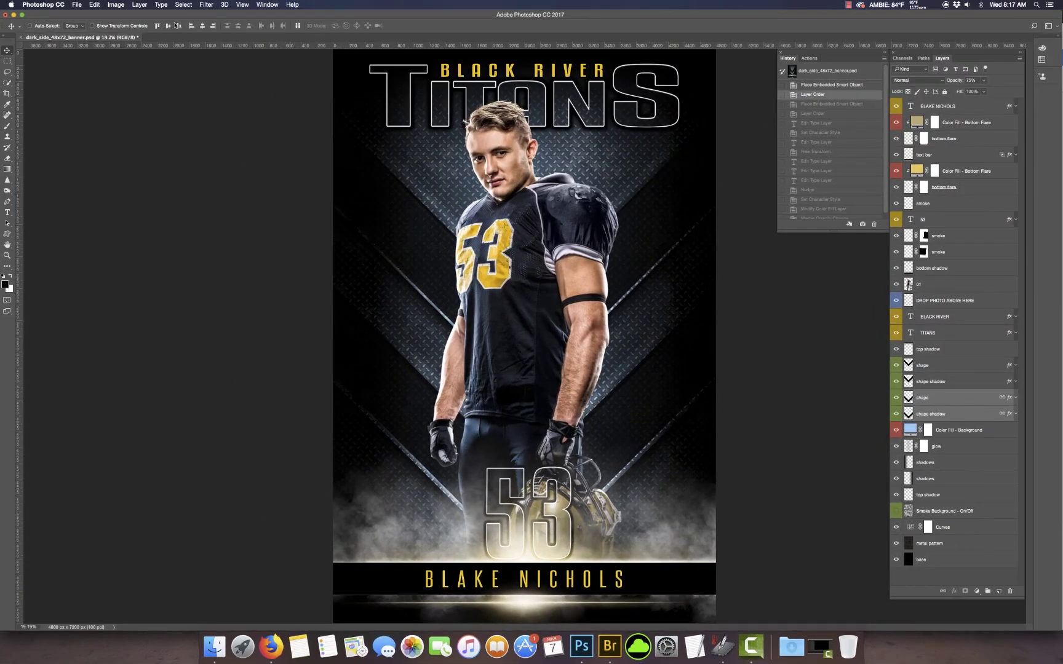
click(94, 5)
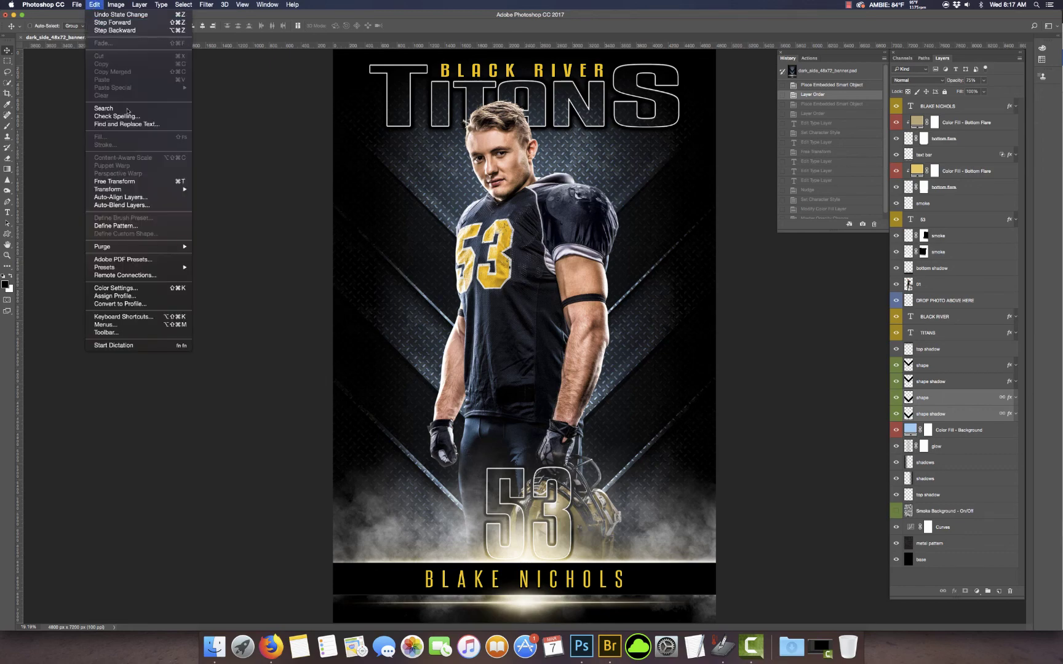
mouse_move(111, 189)
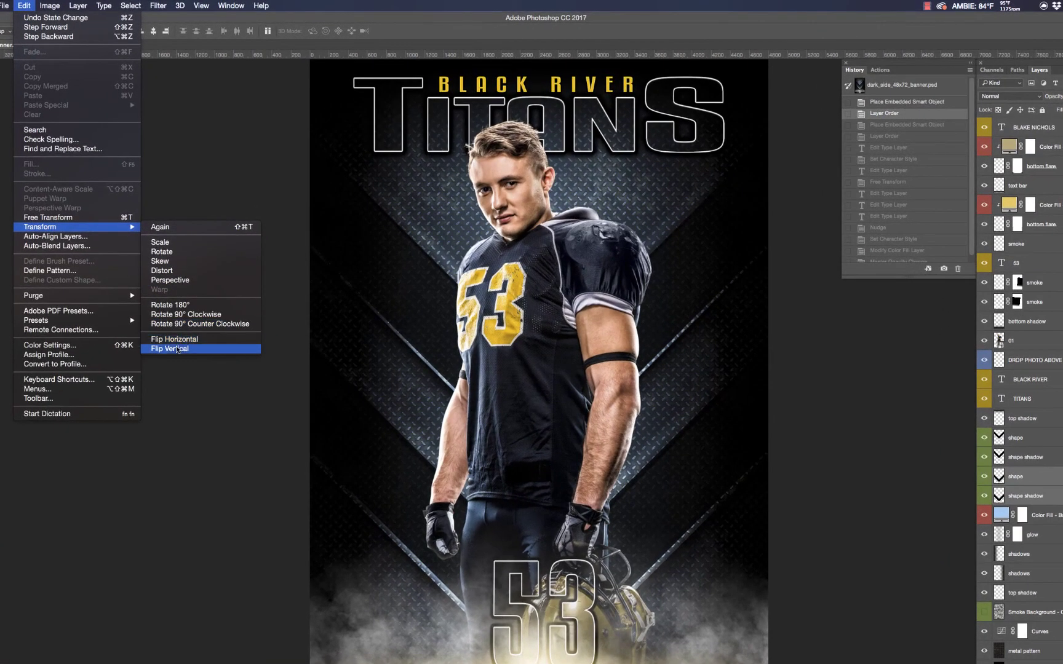
click(177, 349)
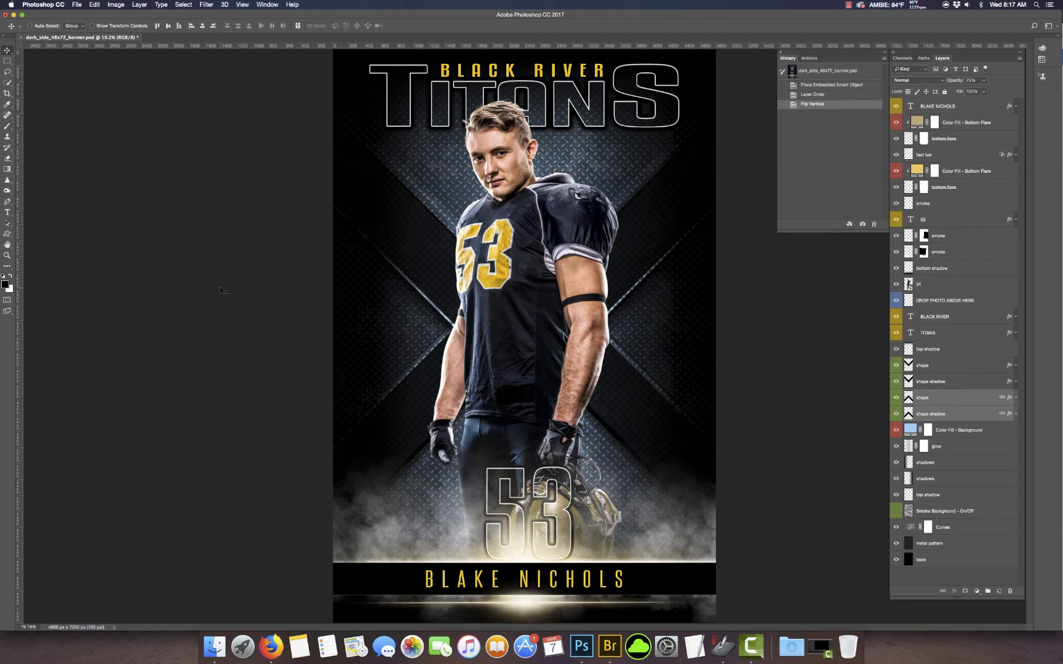
click(826, 95)
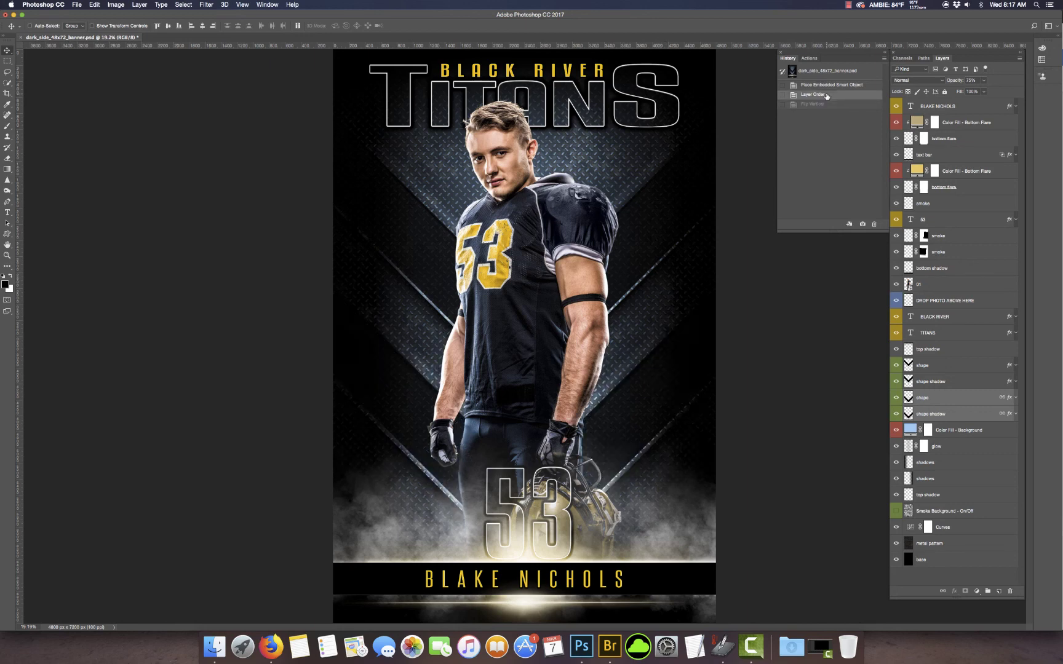